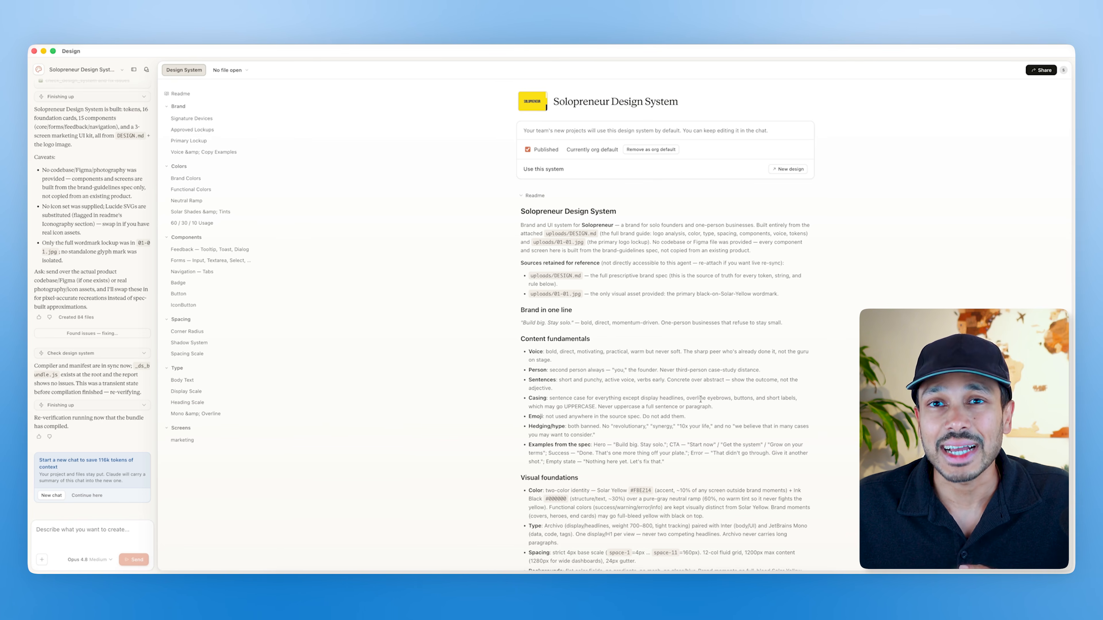
# Step: Scroll through the Solopreneur Design System page to review its readme, brand, colour, component, spacing, type and screen sections
pyautogui.scroll(-10, 700, 399)
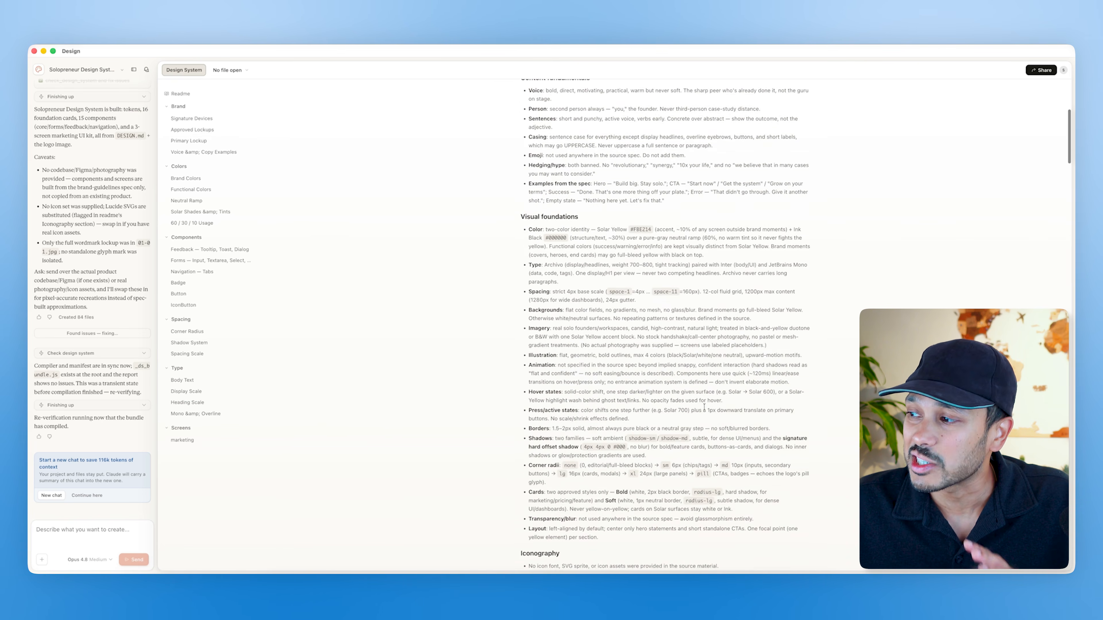
pyautogui.scroll(-15, 703, 407)
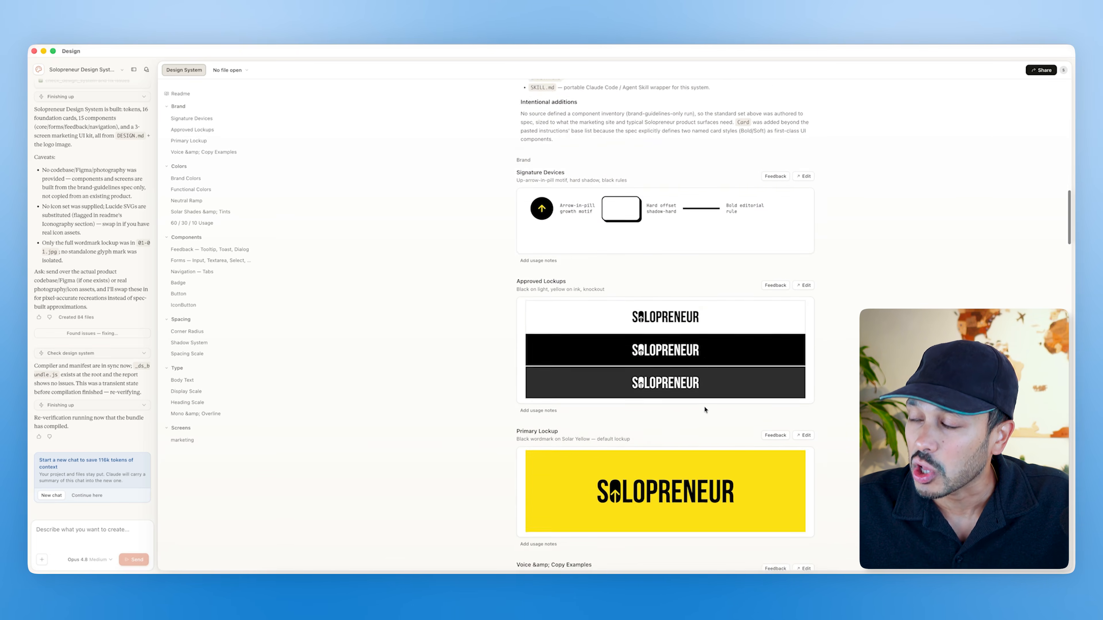
pyautogui.scroll(-20, 705, 410)
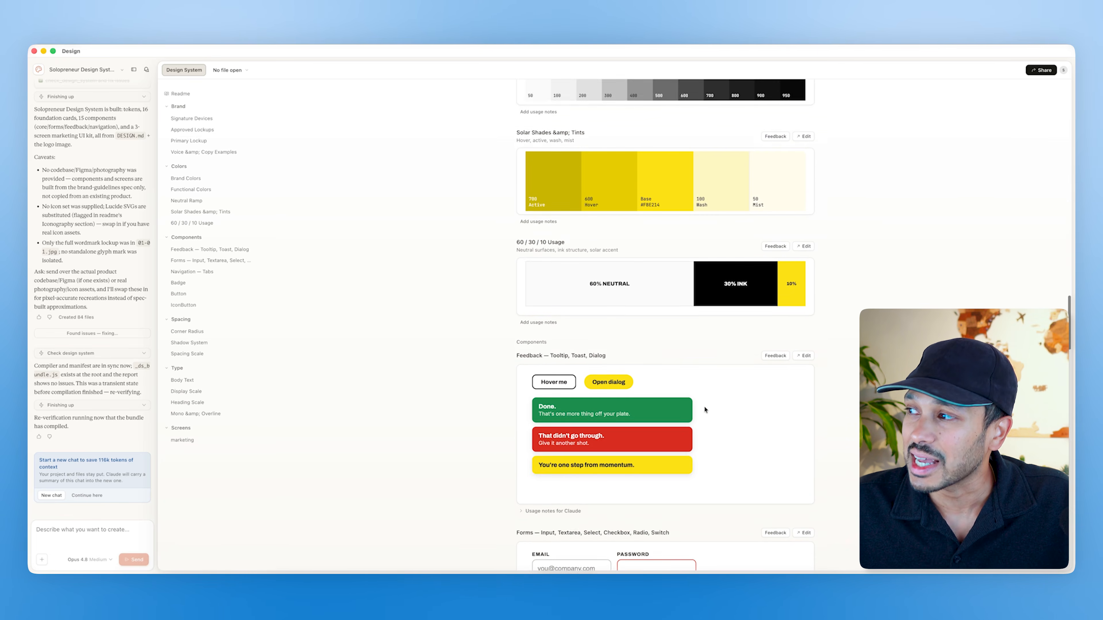
pyautogui.scroll(-15, 705, 409)
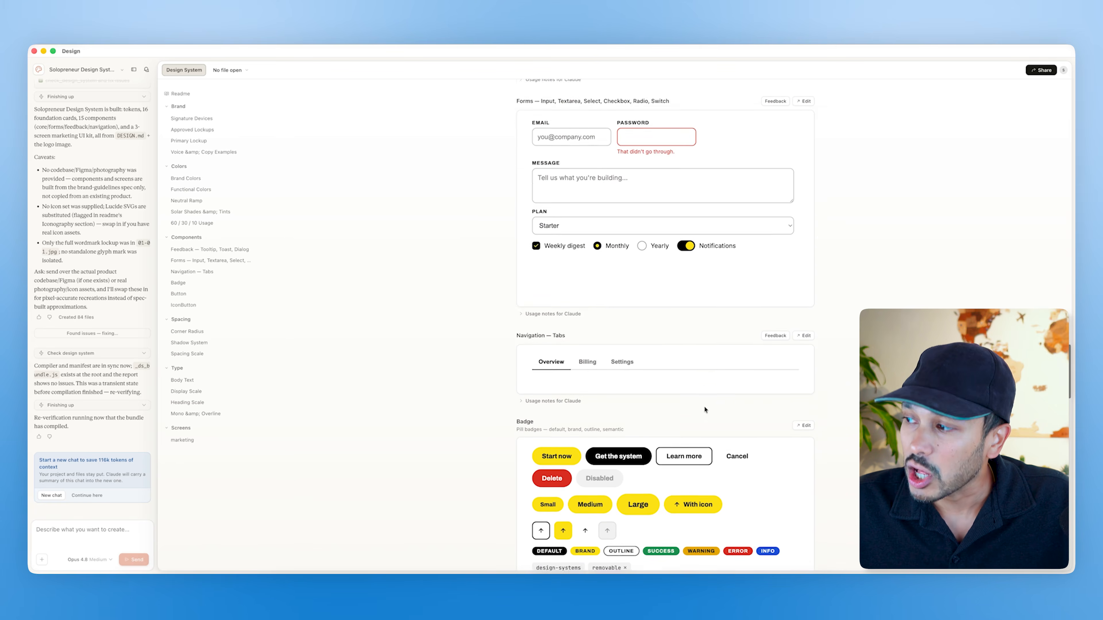
pyautogui.scroll(-15, 705, 409)
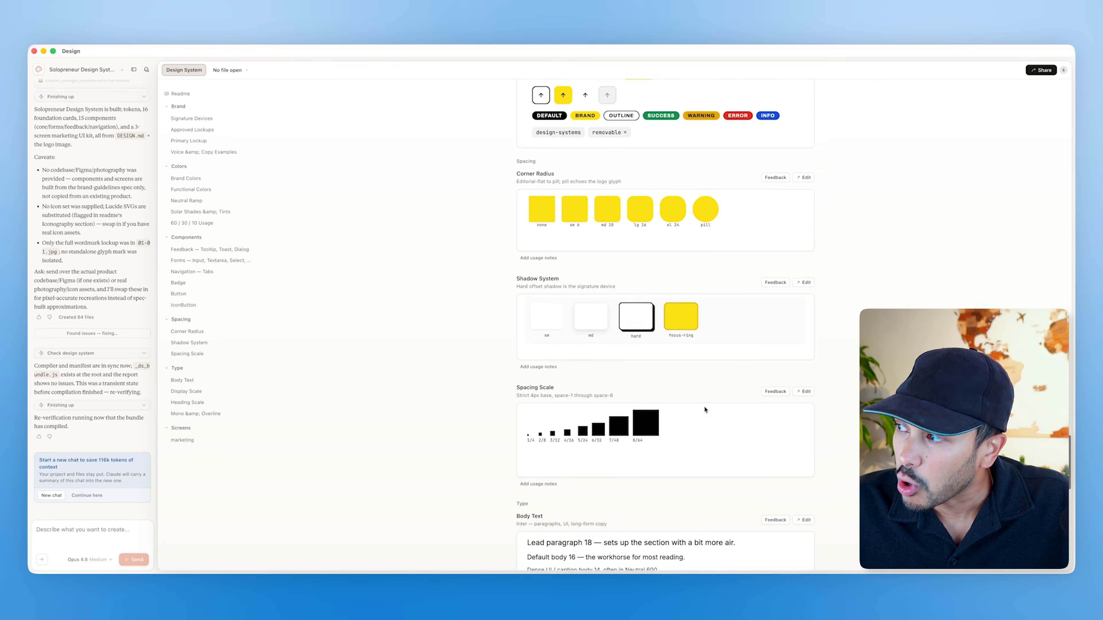
pyautogui.scroll(-15, 704, 409)
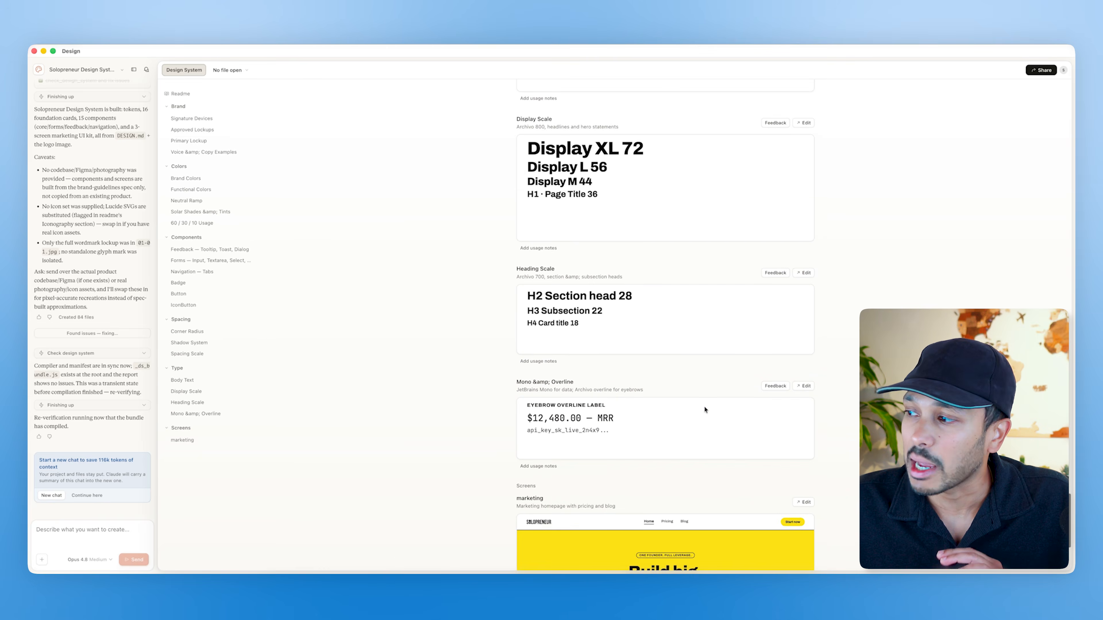
pyautogui.scroll(-10, 705, 409)
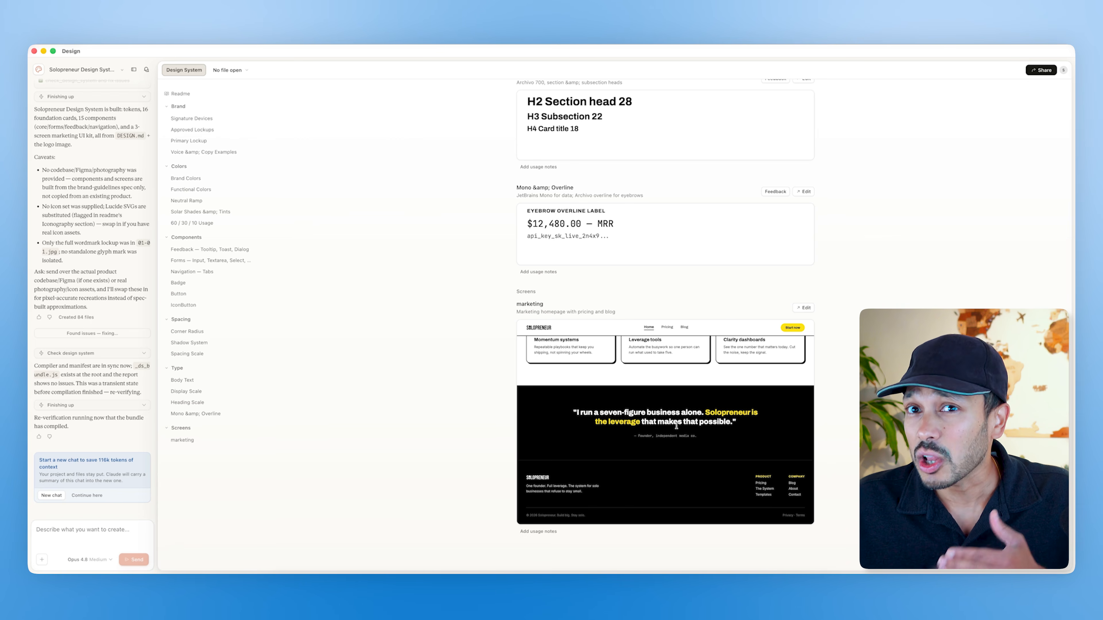
pyautogui.scroll(10, 676, 427)
pyautogui.scroll(-10, 695, 432)
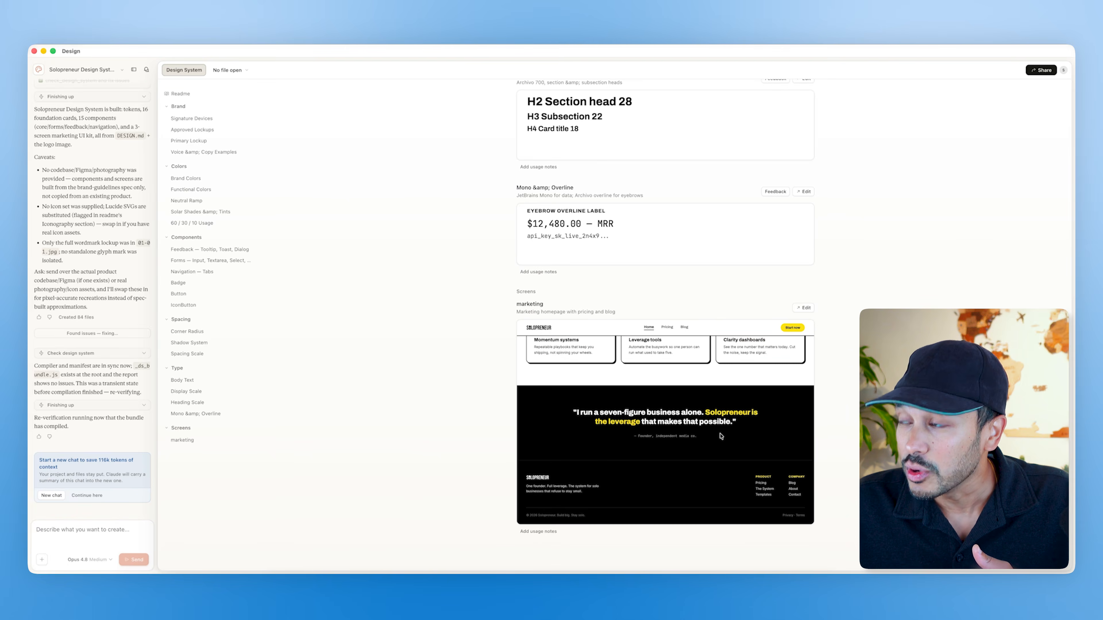
pyautogui.scroll(20, 688, 406)
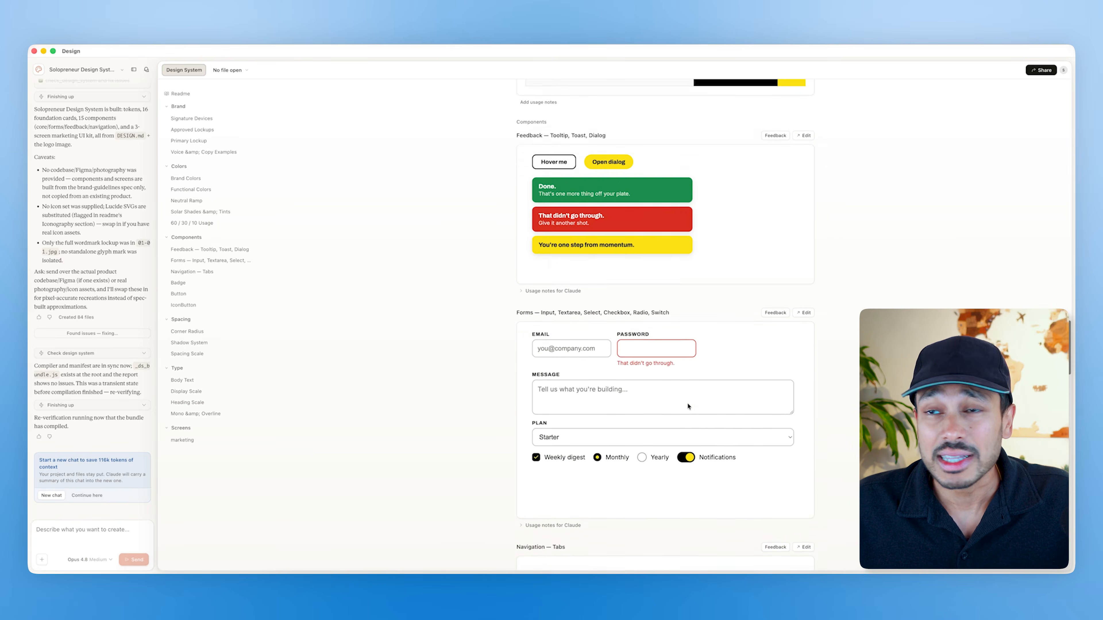
pyautogui.scroll(20, 688, 406)
pyautogui.scroll(15, 688, 406)
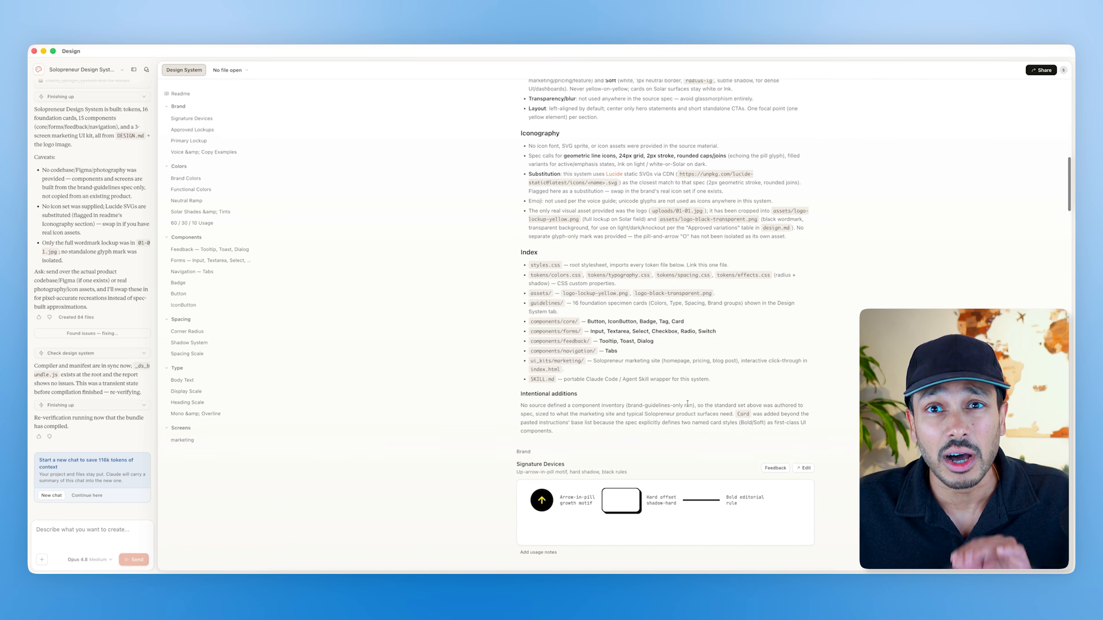
pyautogui.scroll(15, 688, 404)
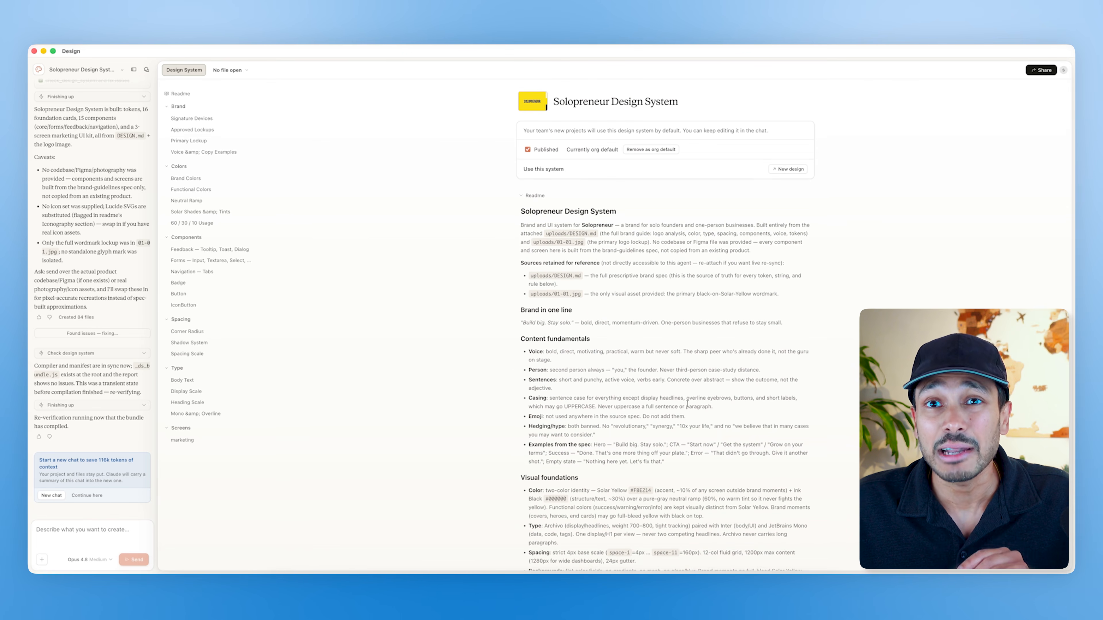
pyautogui.scroll(-15, 688, 404)
pyautogui.scroll(-10, 688, 404)
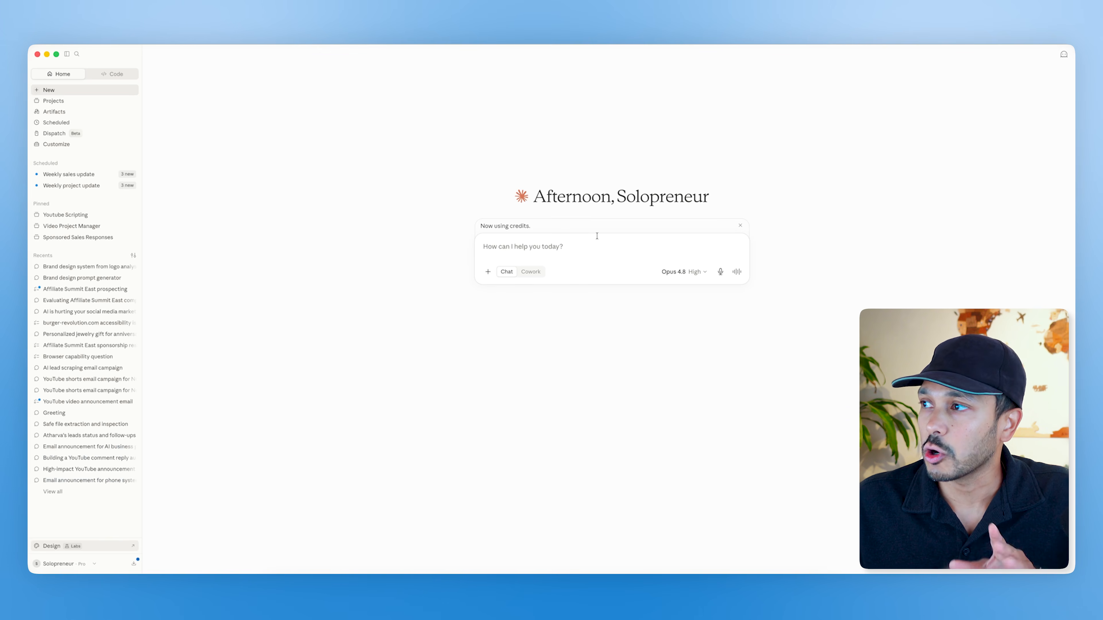
# Step: Send a new chat the senior brand designer prompt with the website link and the logo image attached
pyautogui.click(508, 252)
pyautogui.press('super+v')
pyautogui.scroll(10, 562, 297)
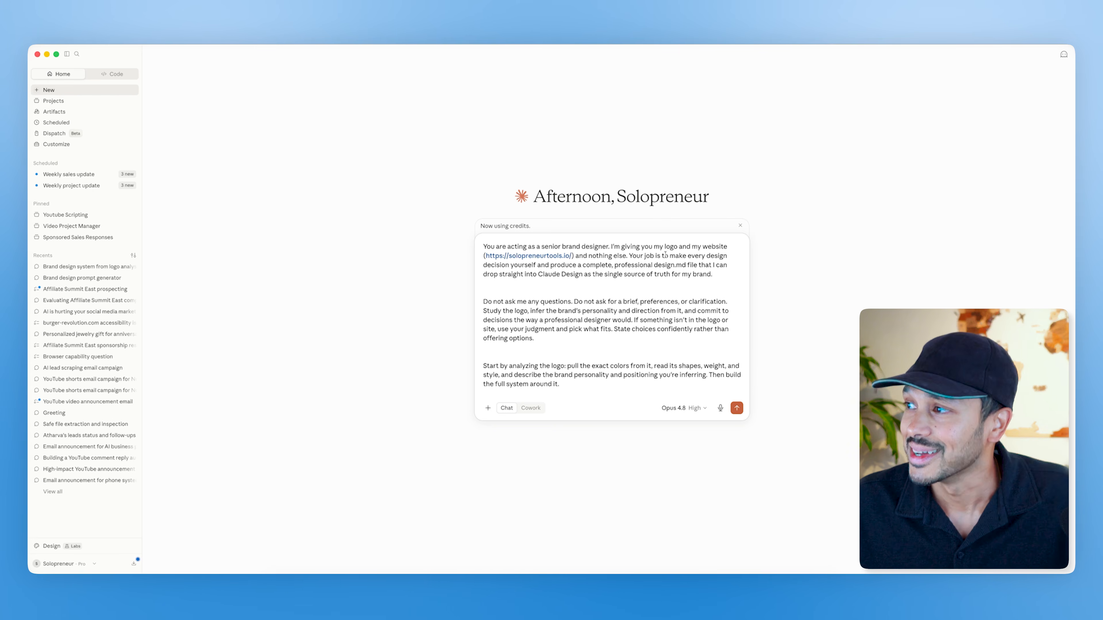
pyautogui.moveTo(572, 255); pyautogui.dragTo(486, 256)
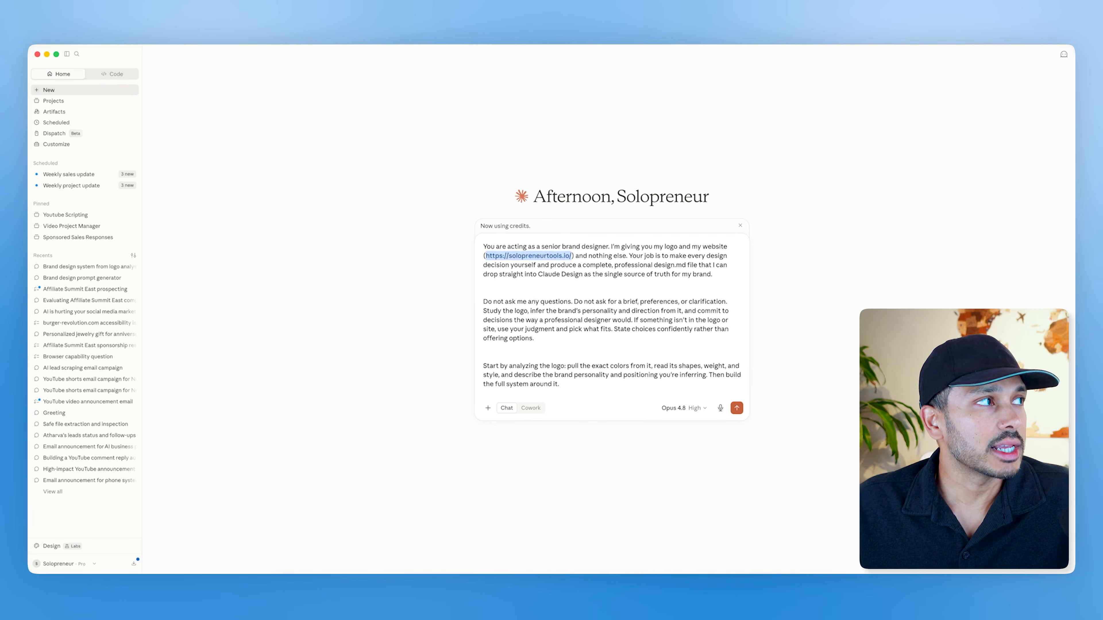
pyautogui.moveTo(273, 260); pyautogui.dragTo(499, 278)
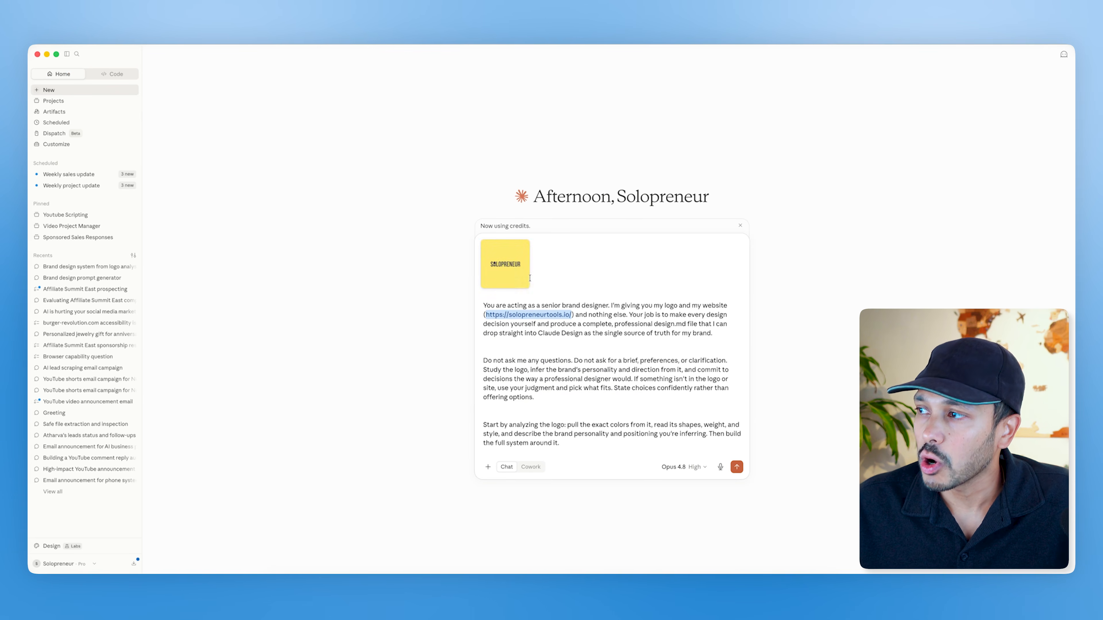
pyautogui.click(737, 467)
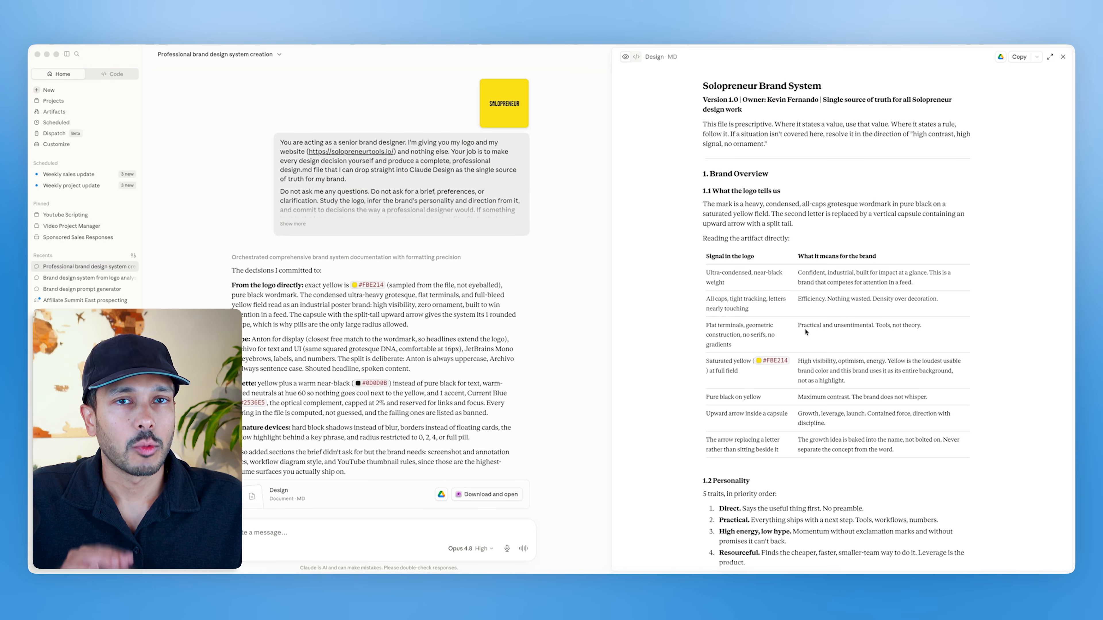
# Step: Review the generated brand system document and download the Design MD file
pyautogui.scroll(-15, 805, 332)
pyautogui.scroll(-10, 801, 340)
pyautogui.click(481, 495)
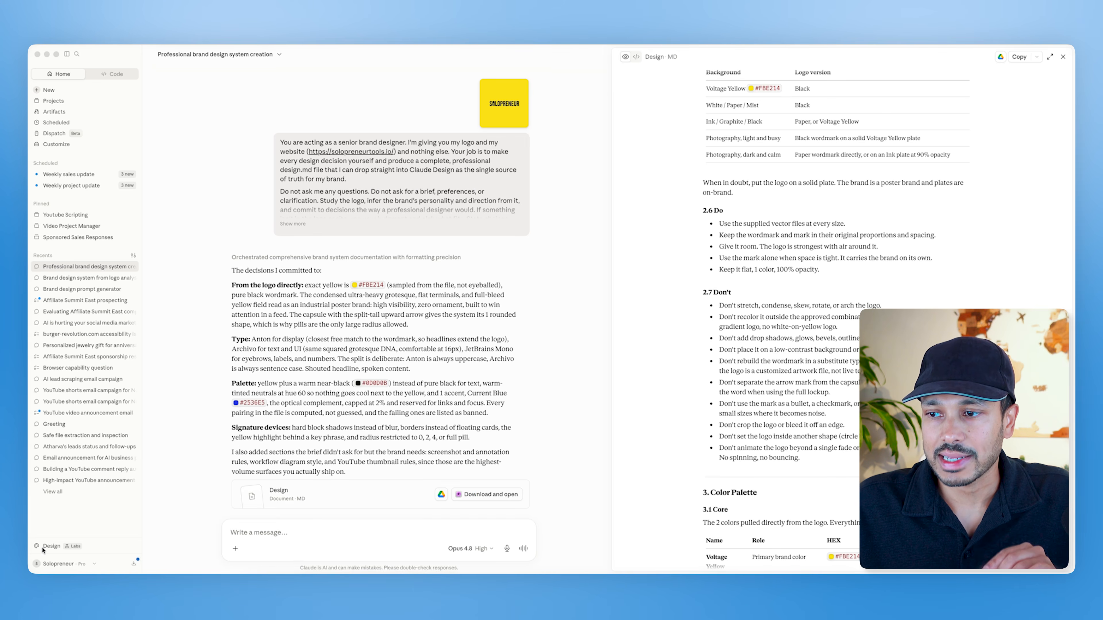
# Step: Open Claude Design, start creating a new design system, and name it Solopreneur Brand V2
pyautogui.click(51, 548)
pyautogui.click(52, 548)
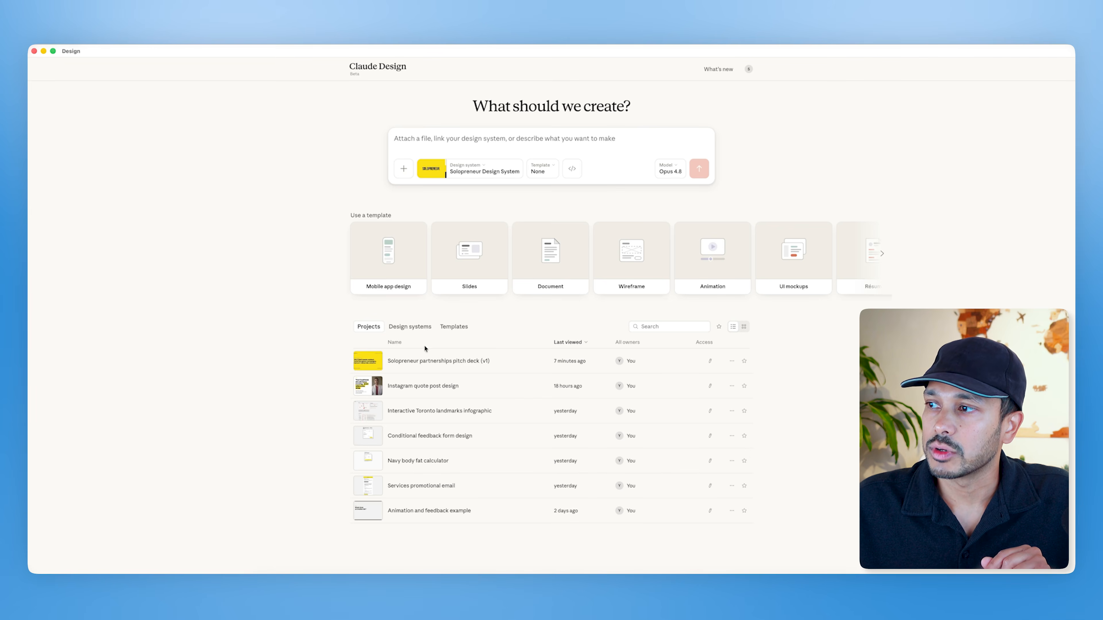
pyautogui.click(410, 326)
pyautogui.click(601, 328)
pyautogui.click(487, 320)
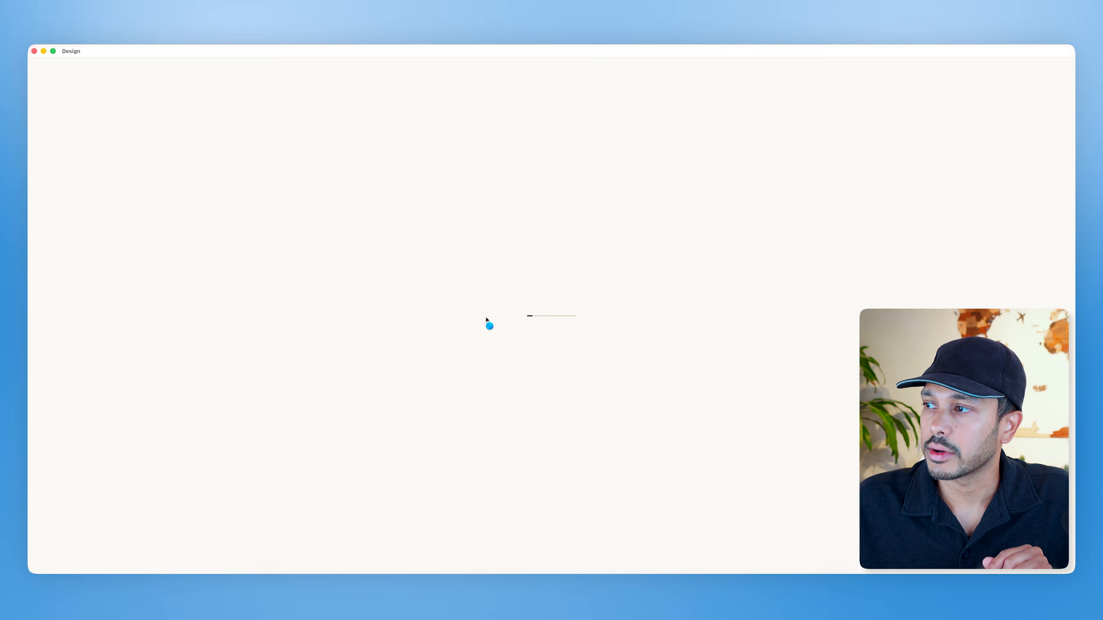
pyautogui.click(492, 192)
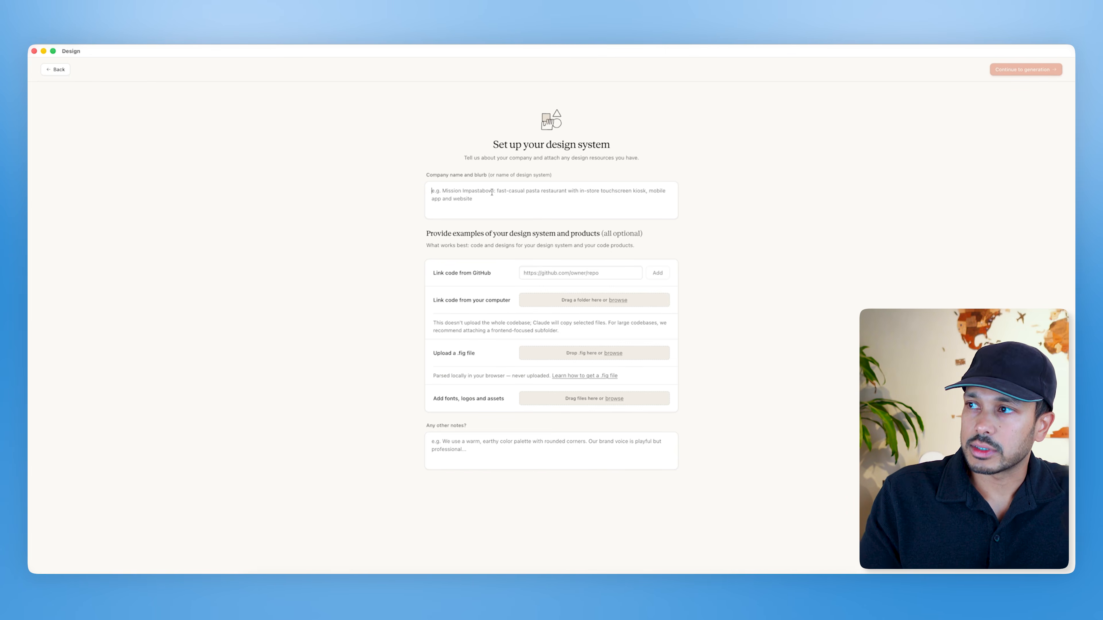
pyautogui.write('Solopreneur Brand V2')
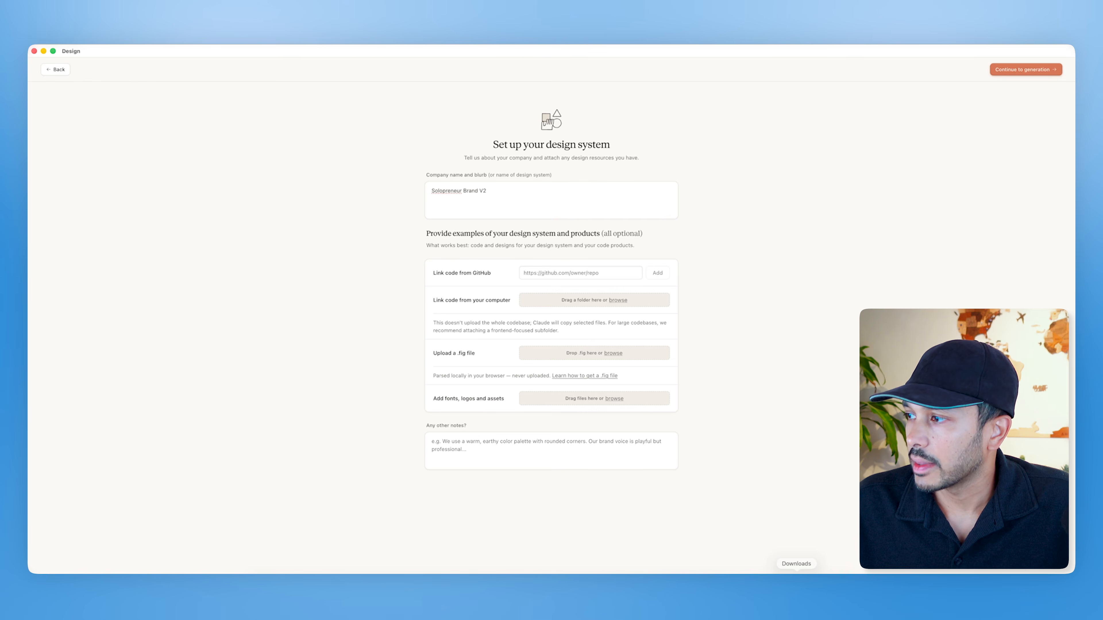
# Step: Add design_1.md, 01-01.jpg and 01.png as fonts, logos and assets, then continue to generation
pyautogui.click(795, 587)
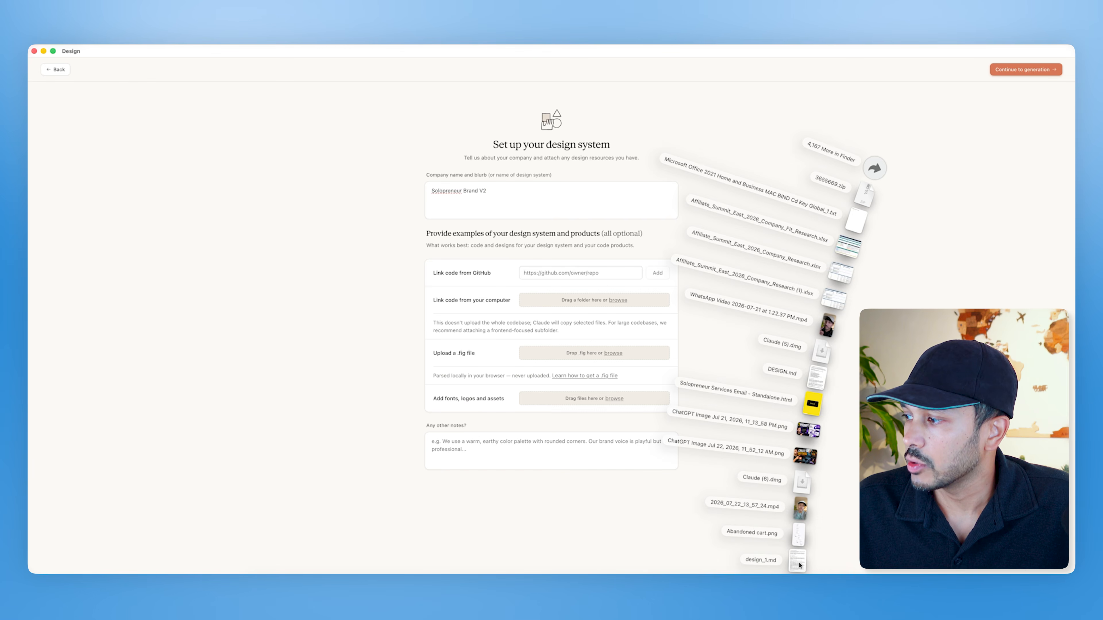
pyautogui.moveTo(799, 566); pyautogui.dragTo(593, 400)
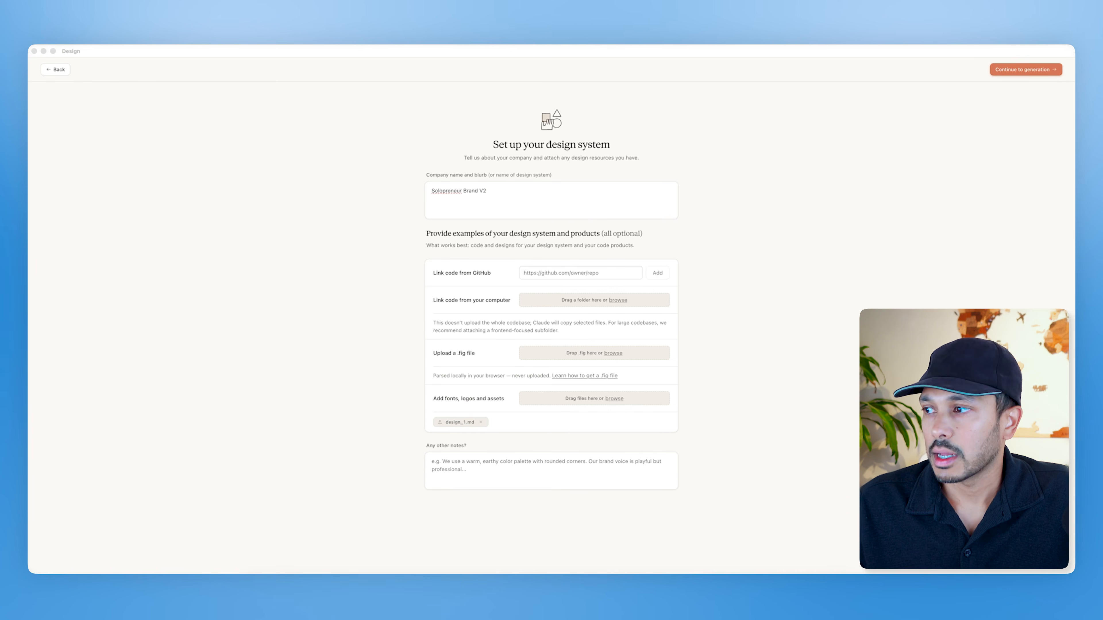
pyautogui.moveTo(504, 404); pyautogui.dragTo(573, 392)
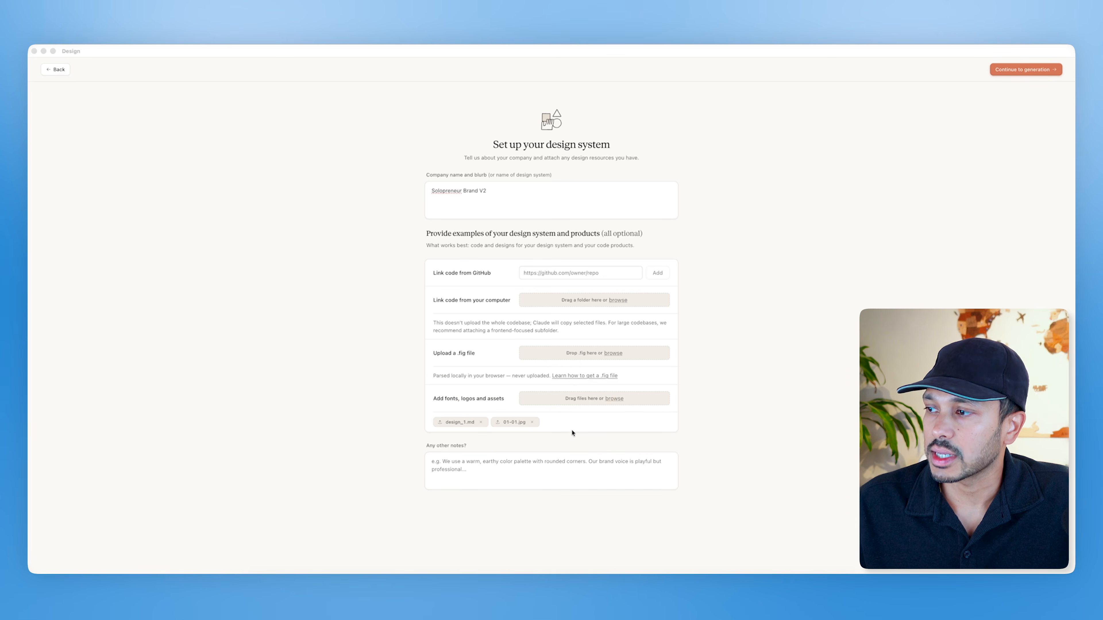
pyautogui.moveTo(577, 435); pyautogui.dragTo(613, 403)
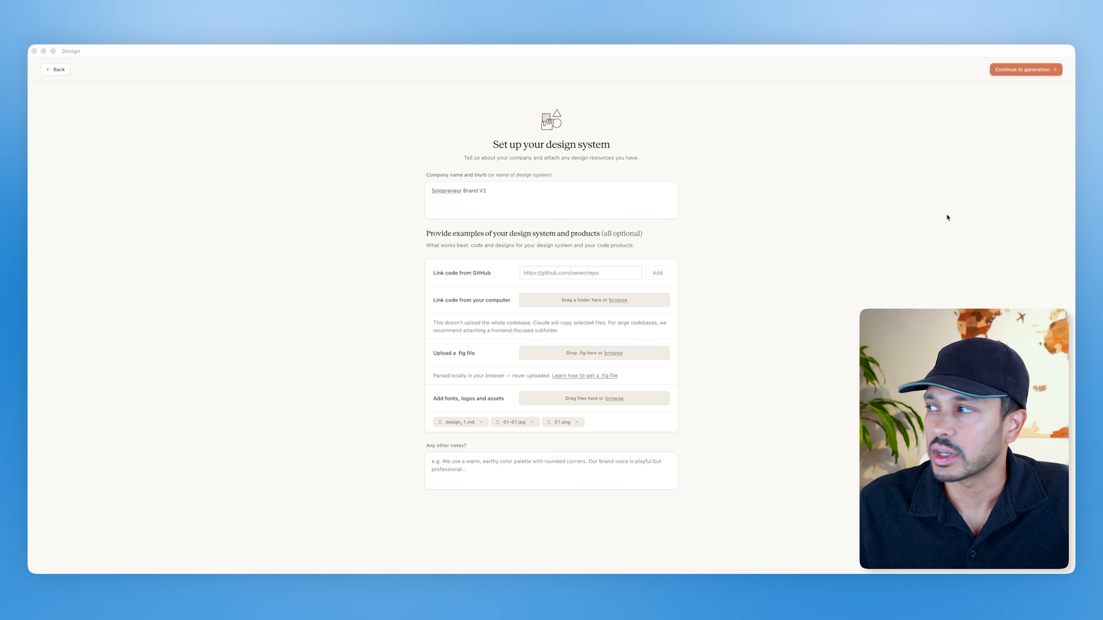
pyautogui.click(1025, 73)
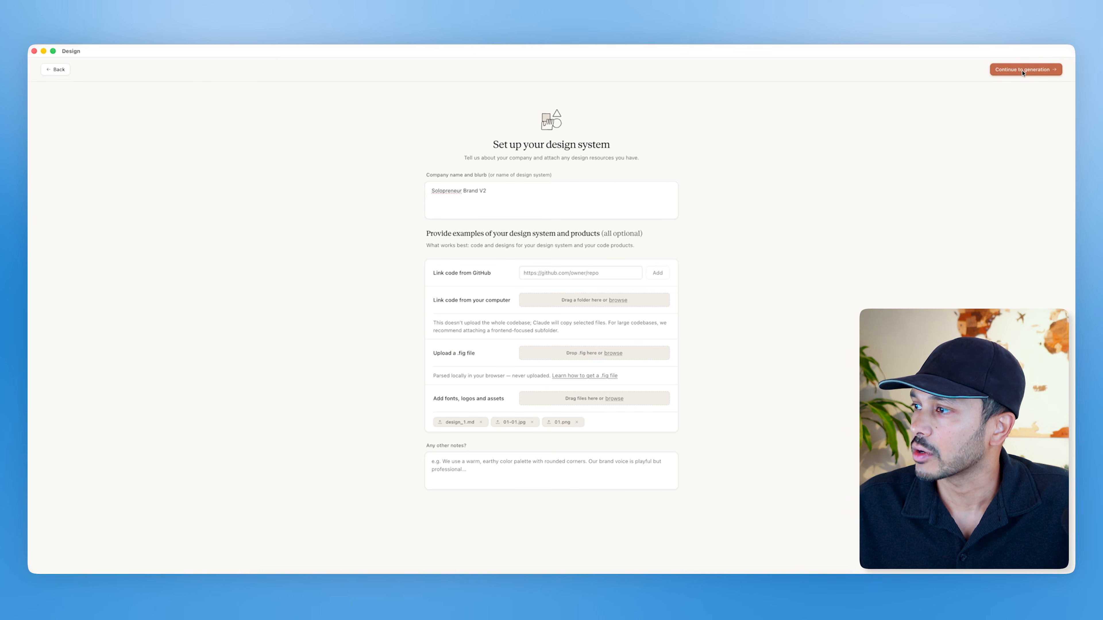
pyautogui.click(566, 344)
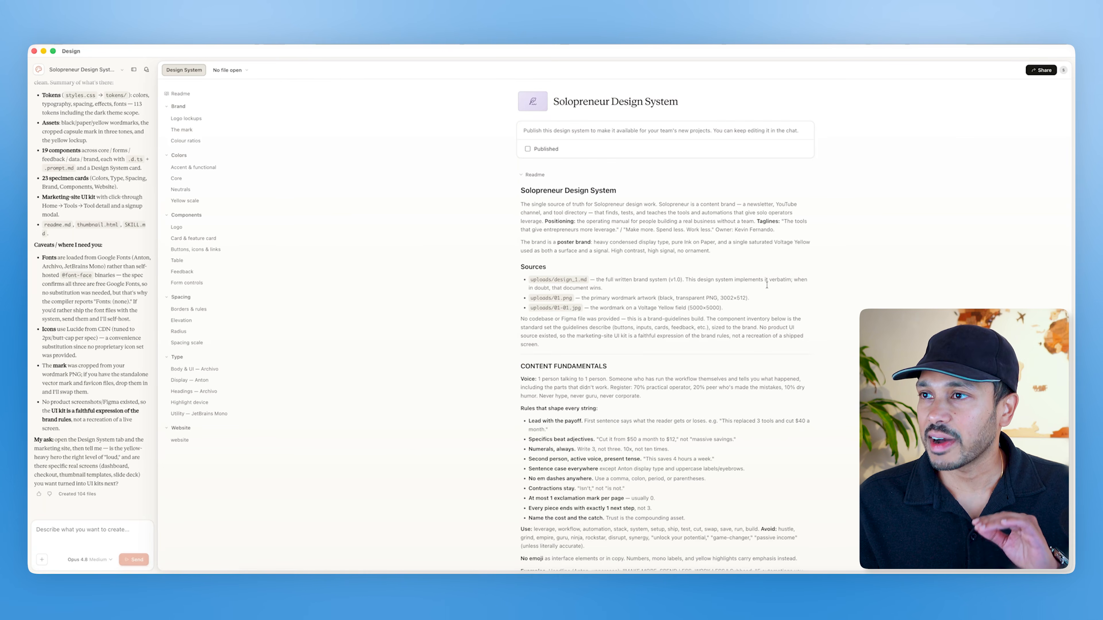
# Step: Scroll through the newly generated design system to review its colours, components, type and website sections
pyautogui.scroll(-20, 766, 285)
pyautogui.scroll(-10, 761, 286)
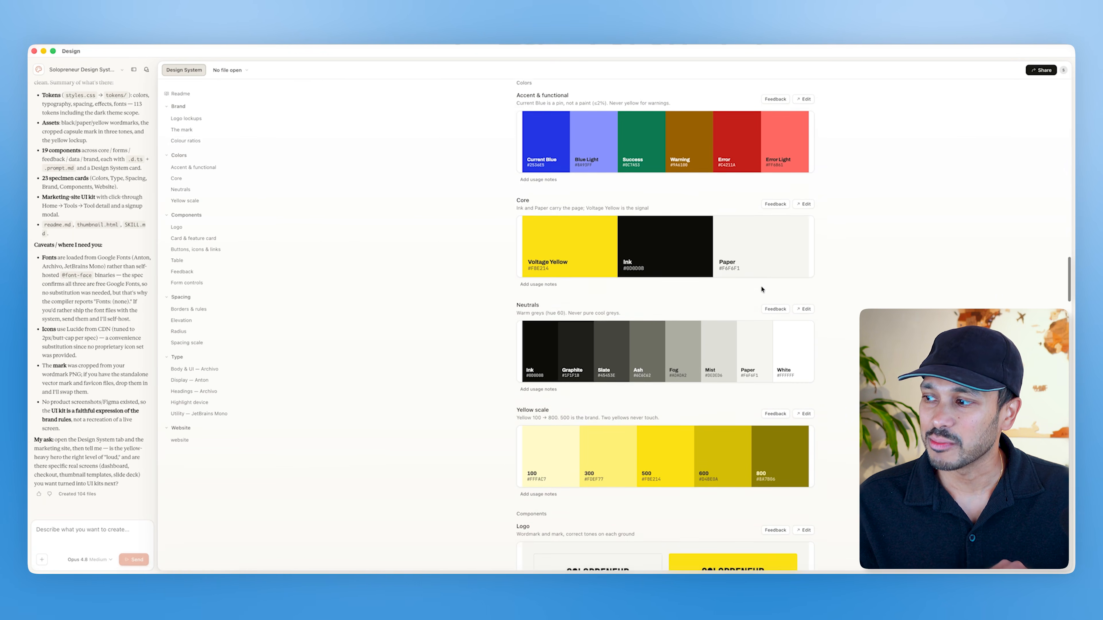
pyautogui.scroll(-10, 761, 288)
pyautogui.scroll(-15, 782, 316)
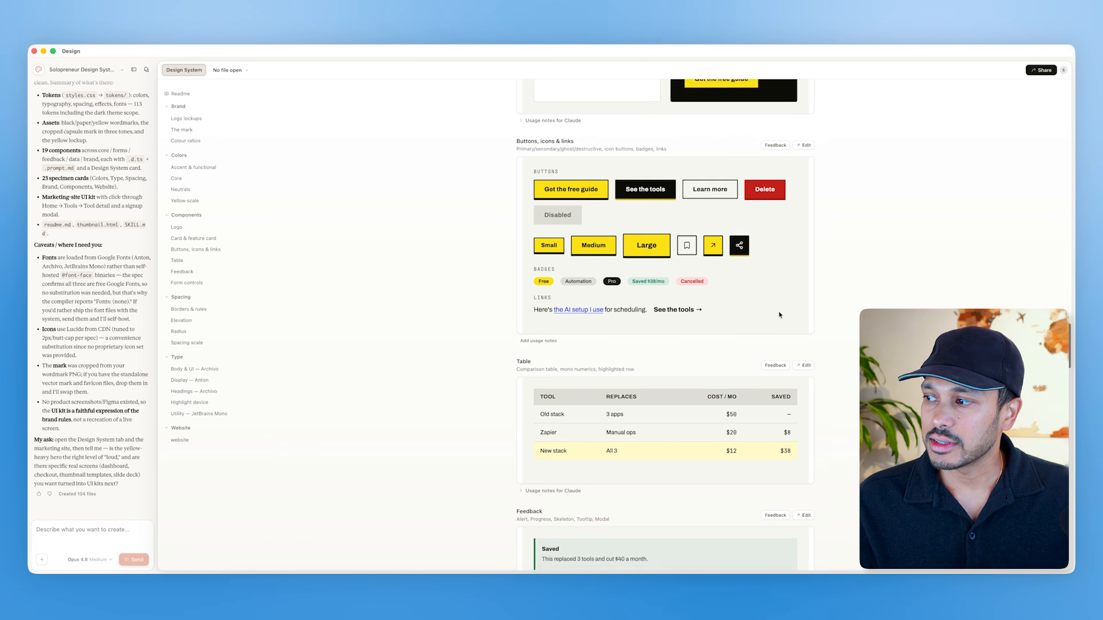
pyautogui.scroll(-15, 836, 323)
pyautogui.scroll(-5, 747, 318)
pyautogui.scroll(10, 695, 282)
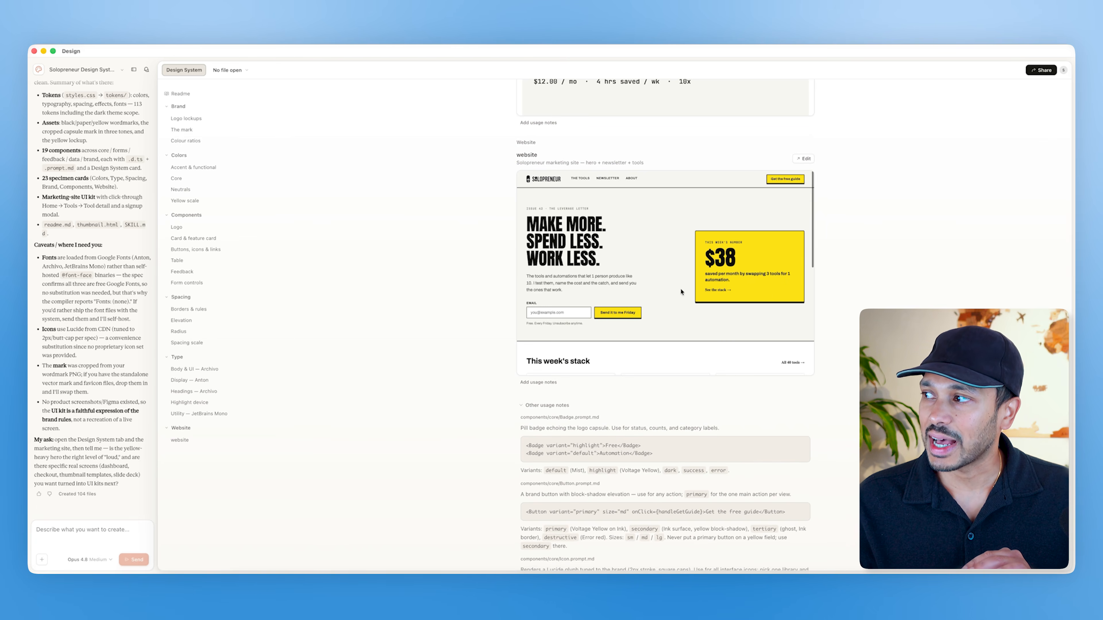
pyautogui.scroll(12, 682, 324)
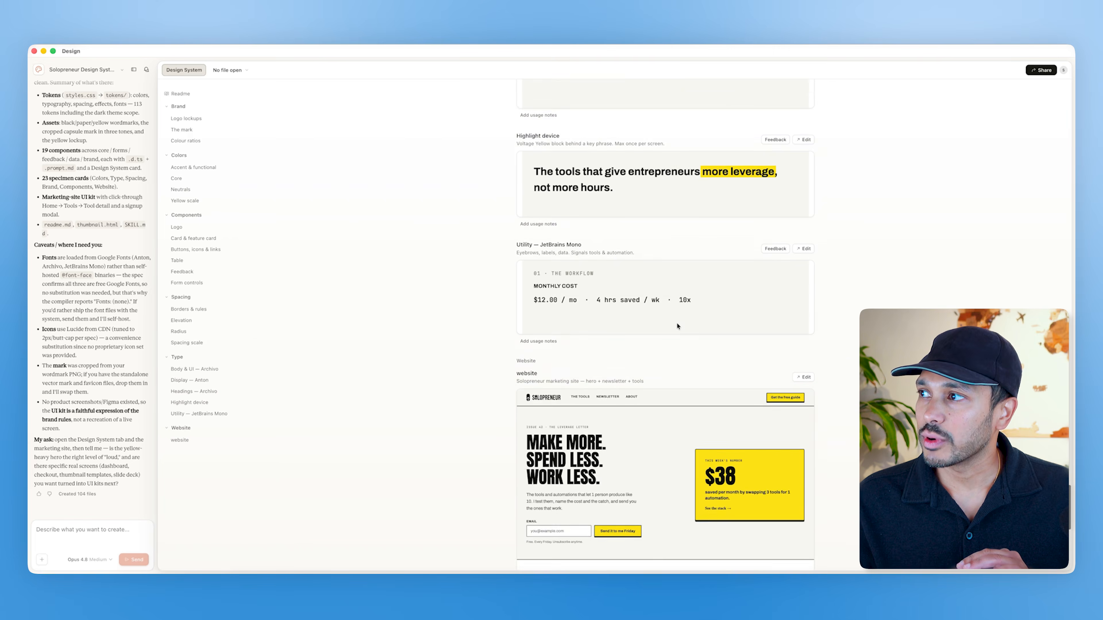
pyautogui.scroll(3, 704, 332)
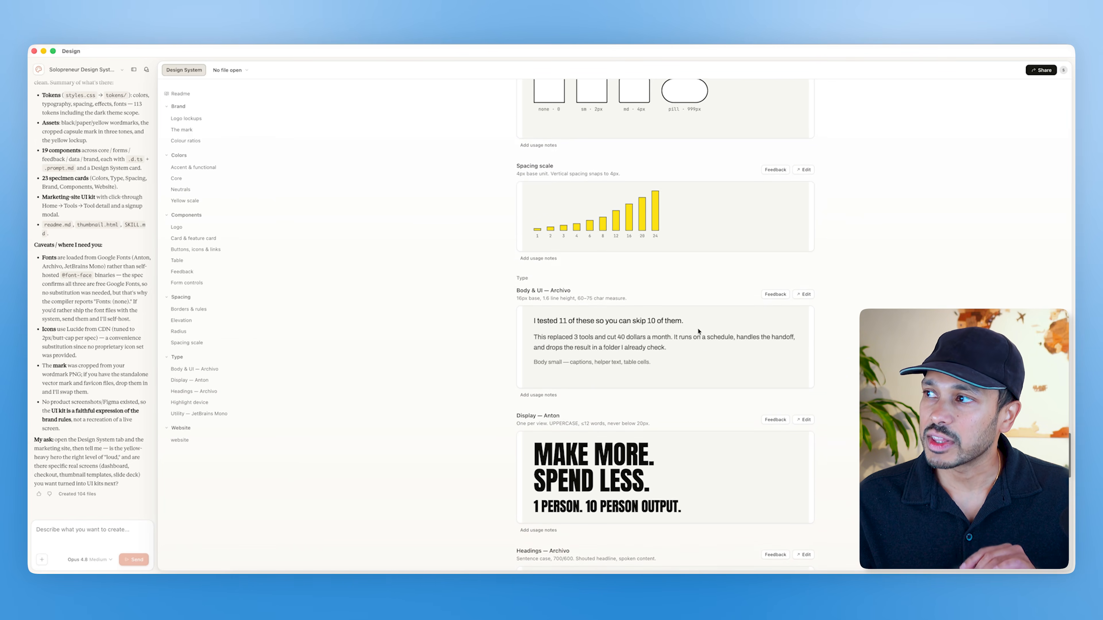
pyautogui.scroll(15, 619, 220)
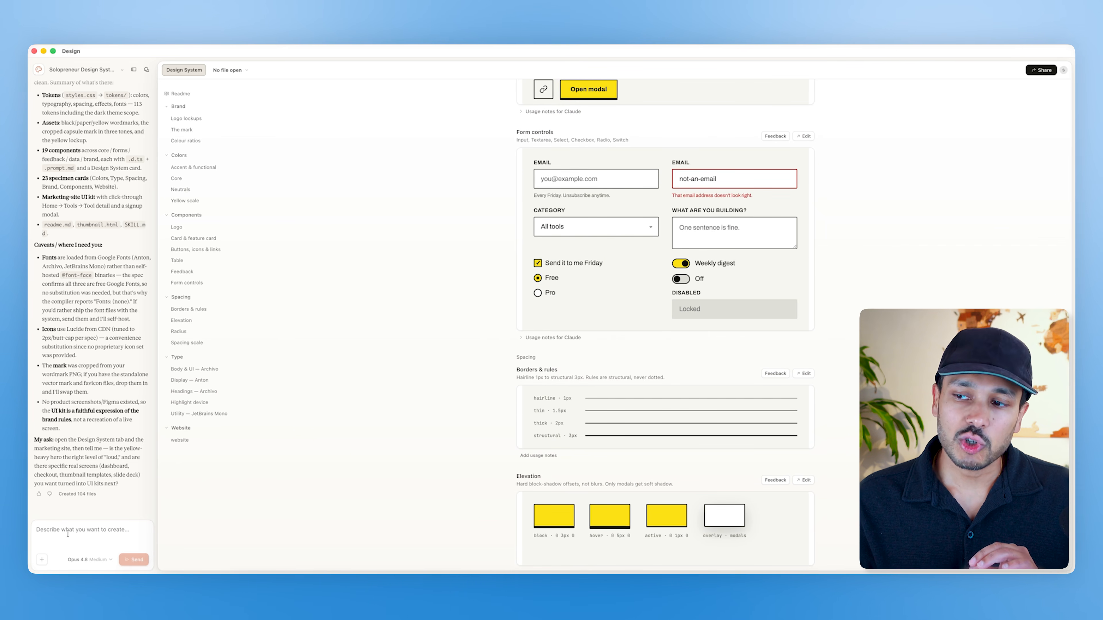
pyautogui.scroll(15, 702, 429)
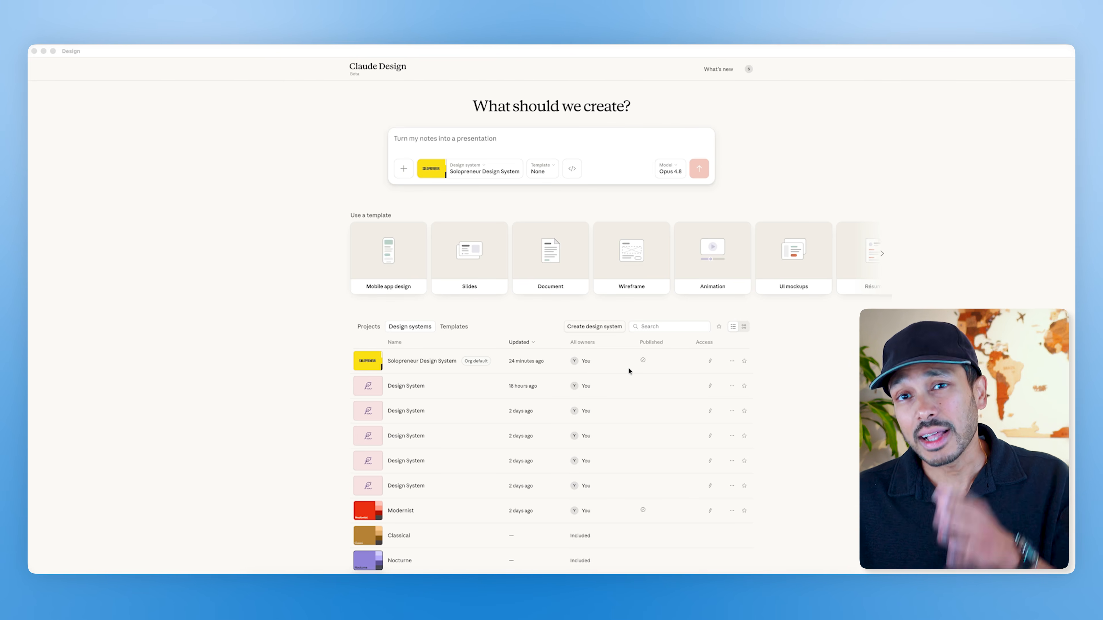
# Step: Submit a prompt to build a partnership pitch deck of 10 slides or fewer from the solopreneurtools.io/partnerships page using the Solopreneur design system
pyautogui.write('Go to https://solopreneurtools.io/partnerships and create a professional partnership pitch deck for Solopreneur Digital using 10 slides or fewer. Use the information, results, testimonials, and brand assets from the page. Focus on showing software companies why they should partner with me. Keep the deck simple, visual, and persuasive. Highlight the strongest revenue results, case studies, partnership options, audience, and a clear call to action. Use the Solopreneur Digital design system v2 we already created, and do not invent any information.')
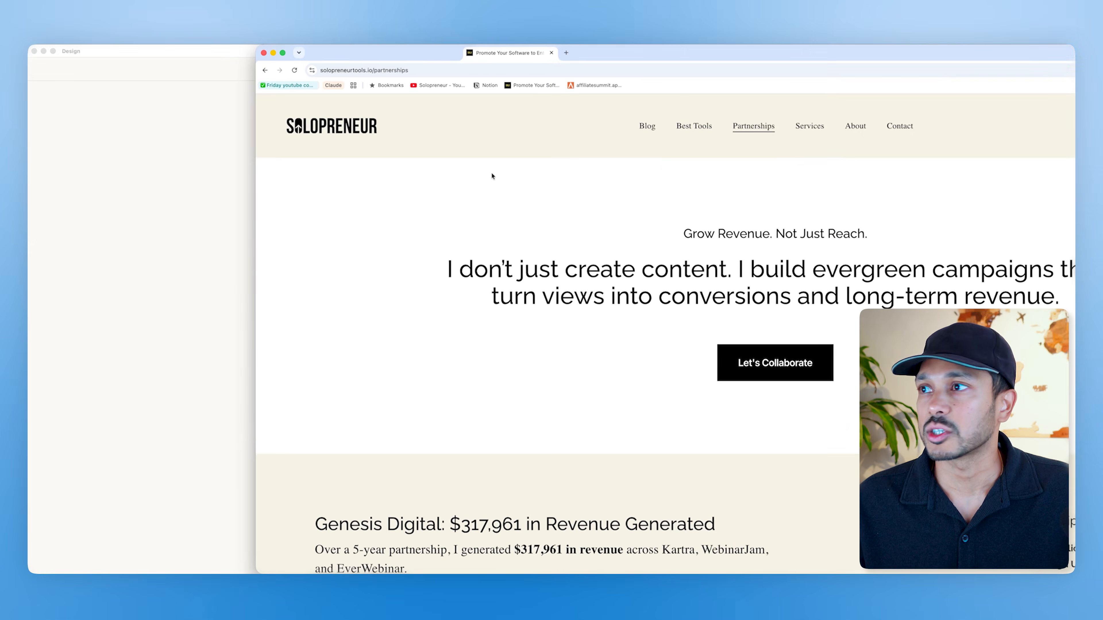
pyautogui.scroll(-10, 438, 280)
pyautogui.scroll(-15, 434, 278)
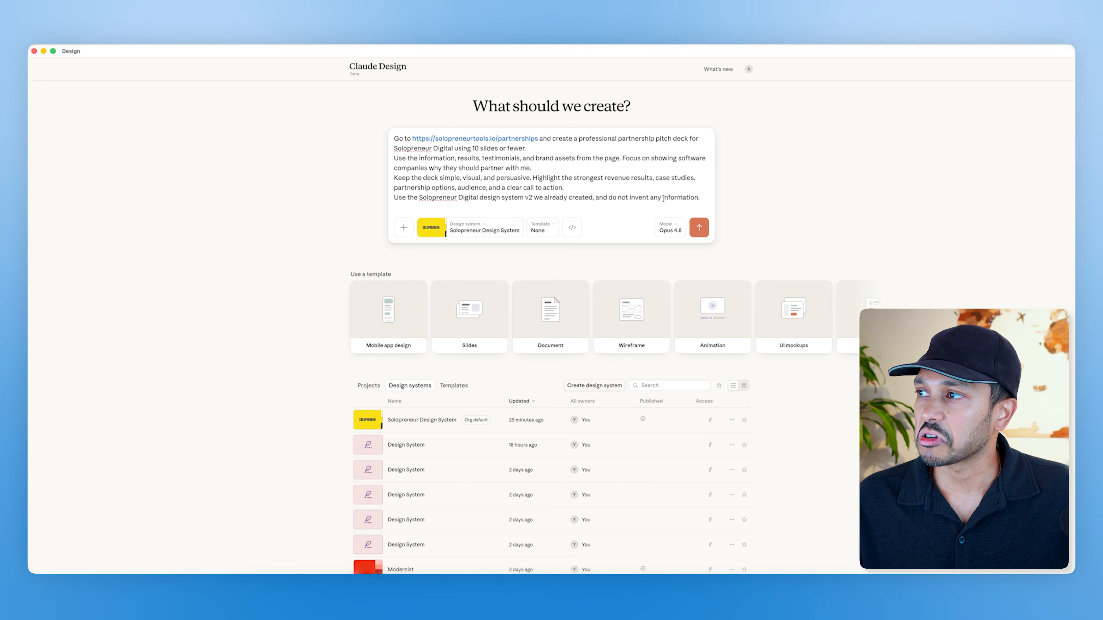
pyautogui.scroll(-1, 704, 211)
pyautogui.click(703, 211)
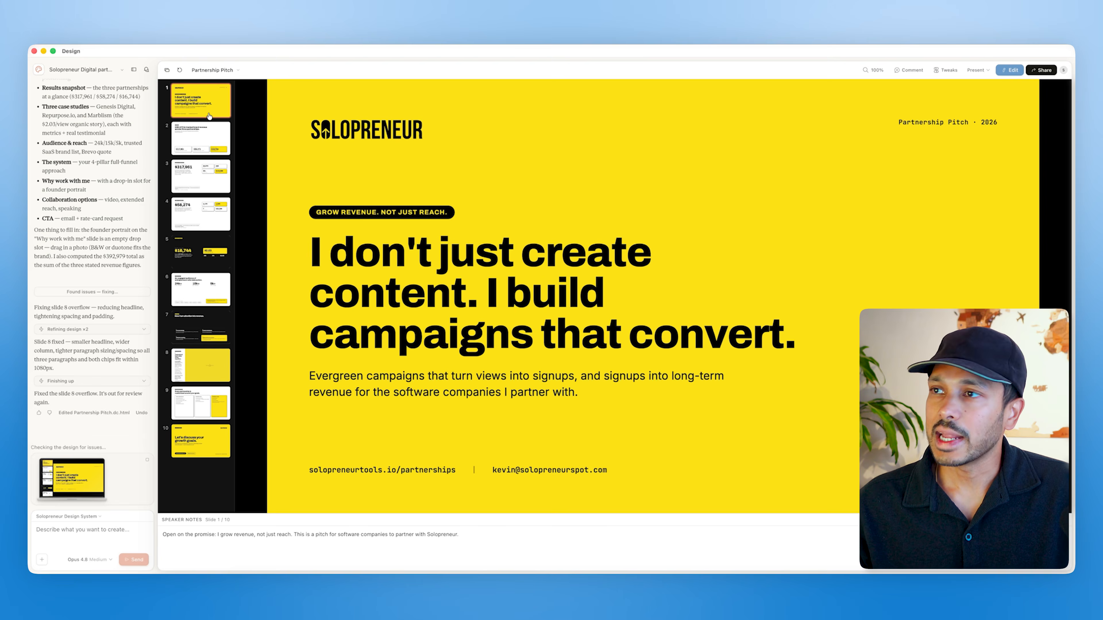
# Step: Step through the slides of the generated partnership pitch deck
pyautogui.press('Right')
pyautogui.press('Right')
pyautogui.press('Right')
pyautogui.press('Right')
pyautogui.press('Right')
pyautogui.press('Right')
pyautogui.press('Right')
pyautogui.press('Right')
pyautogui.press('Right')
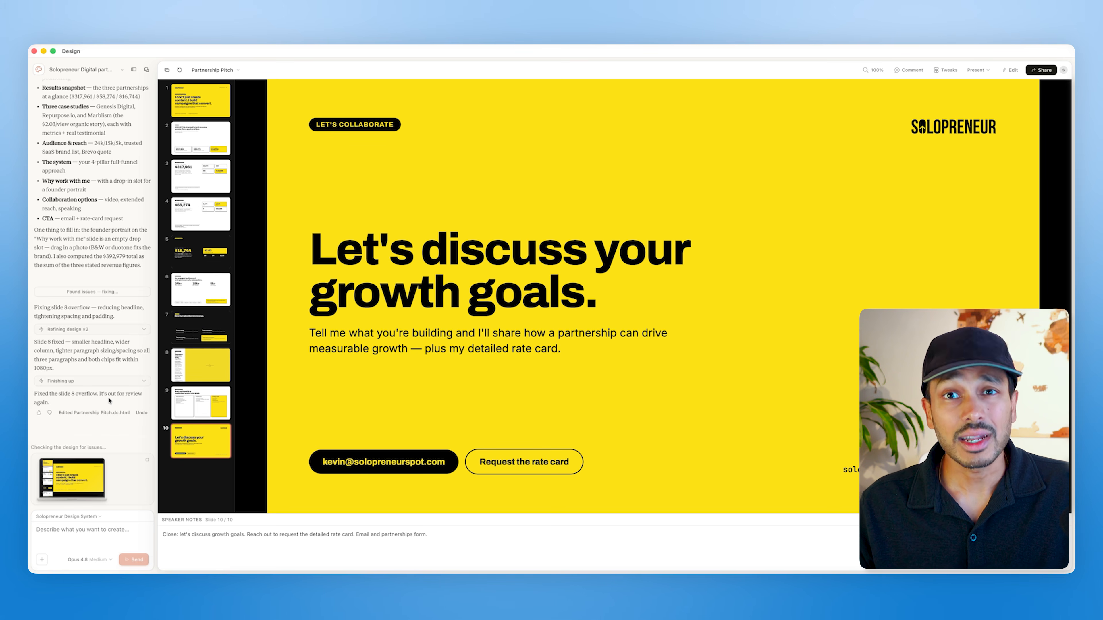
# Step: Drop a founder portrait photo into the empty portrait slot on the 'Why work with me' slide
pyautogui.click(204, 140)
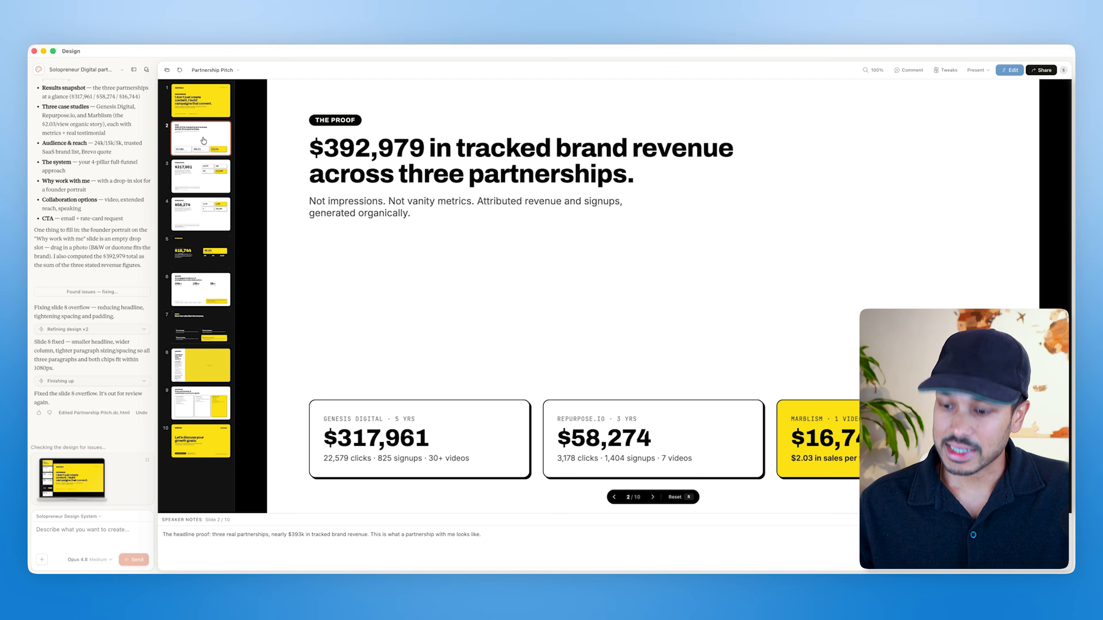
pyautogui.press('Right')
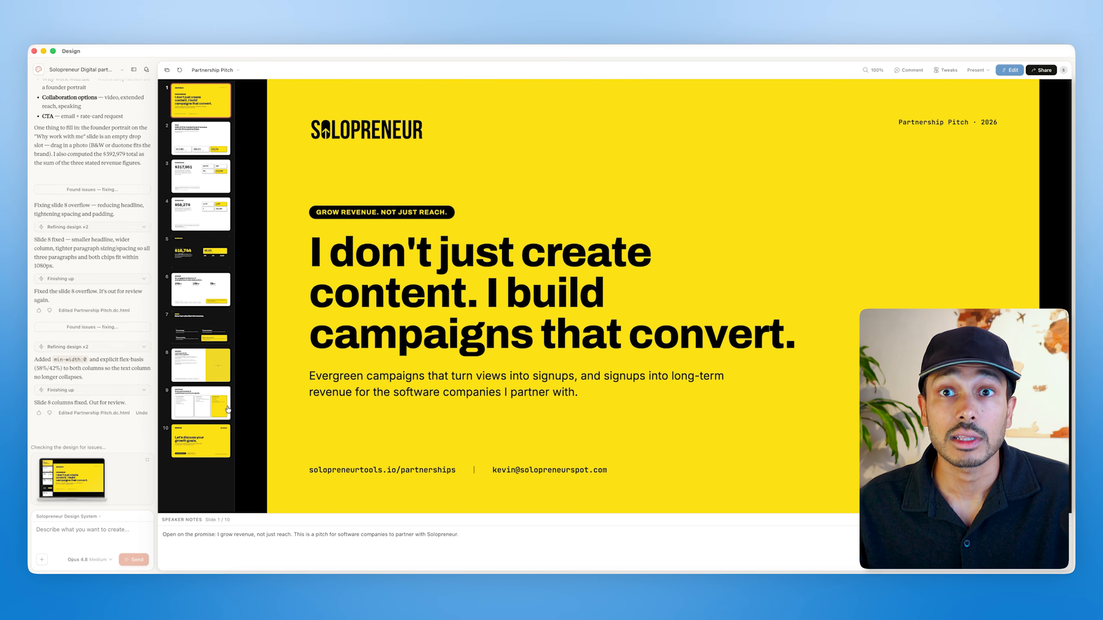
pyautogui.click(200, 373)
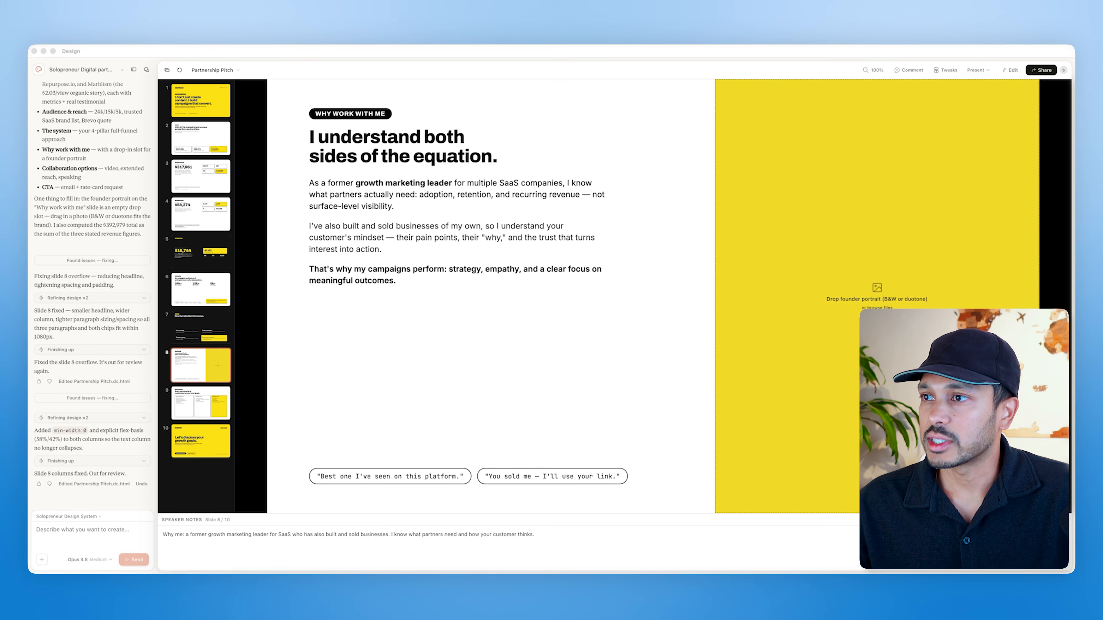
pyautogui.moveTo(478, 617); pyautogui.dragTo(800, 289)
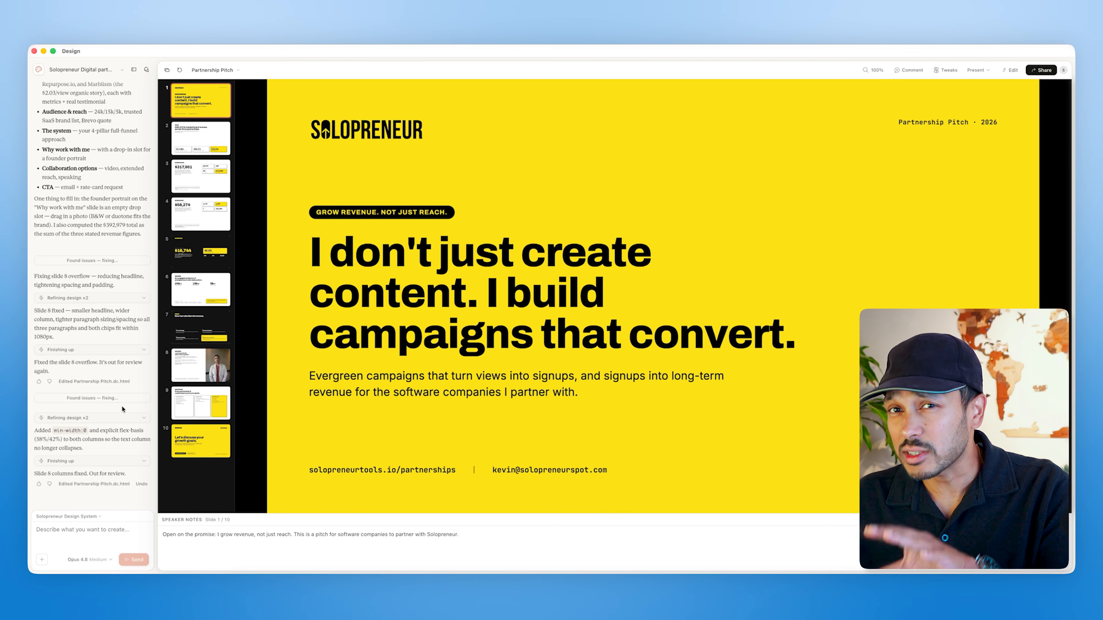
# Step: Attach a personal photo and submit the prompt 'Add a photo of me to the 1st title page'
pyautogui.click(72, 530)
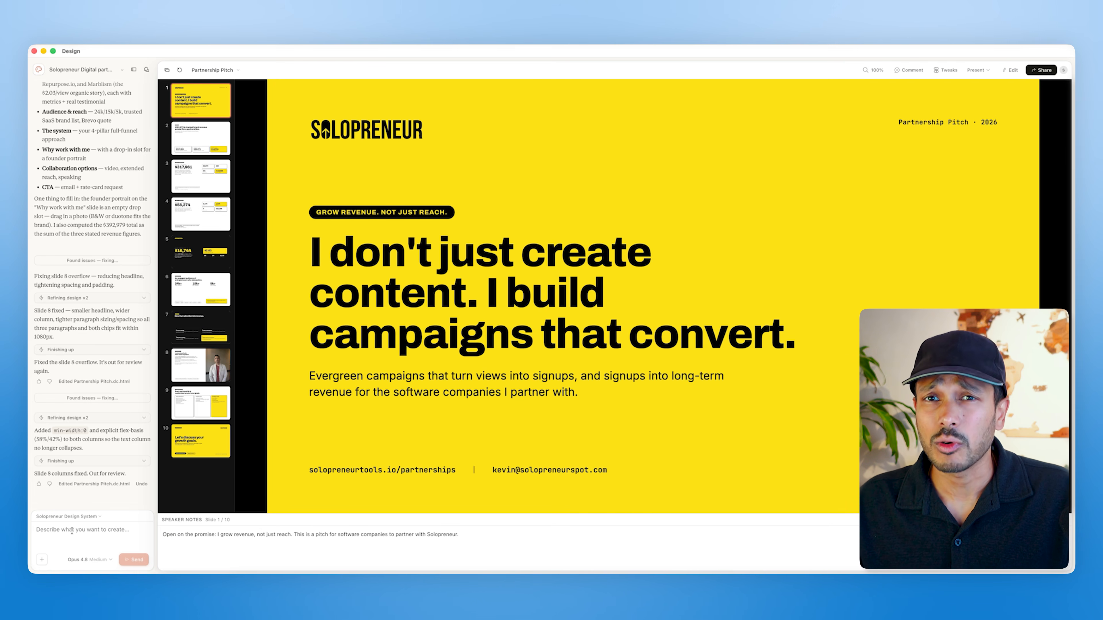
pyautogui.press('super+Tab')
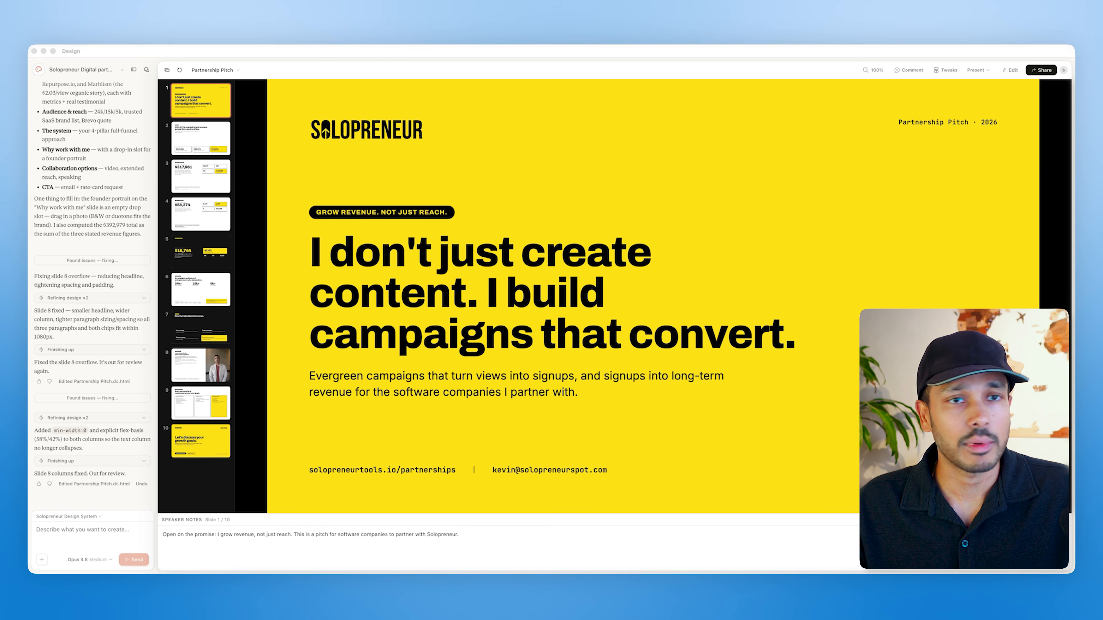
pyautogui.press('super+Tab')
pyautogui.write('Add a photo')
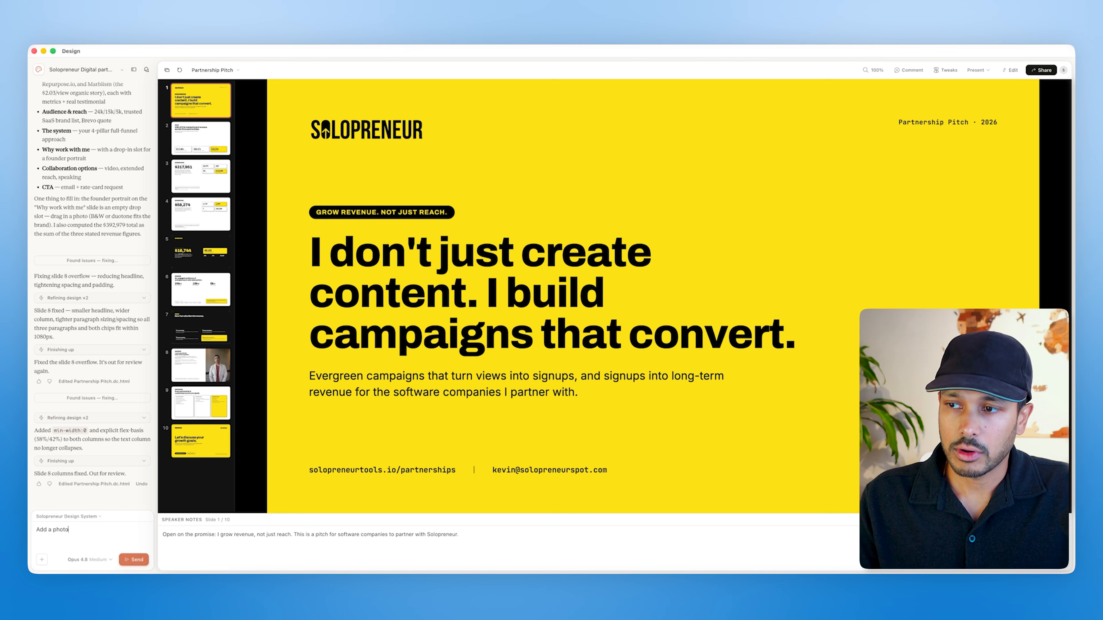
pyautogui.write(' of me to the 1st title page')
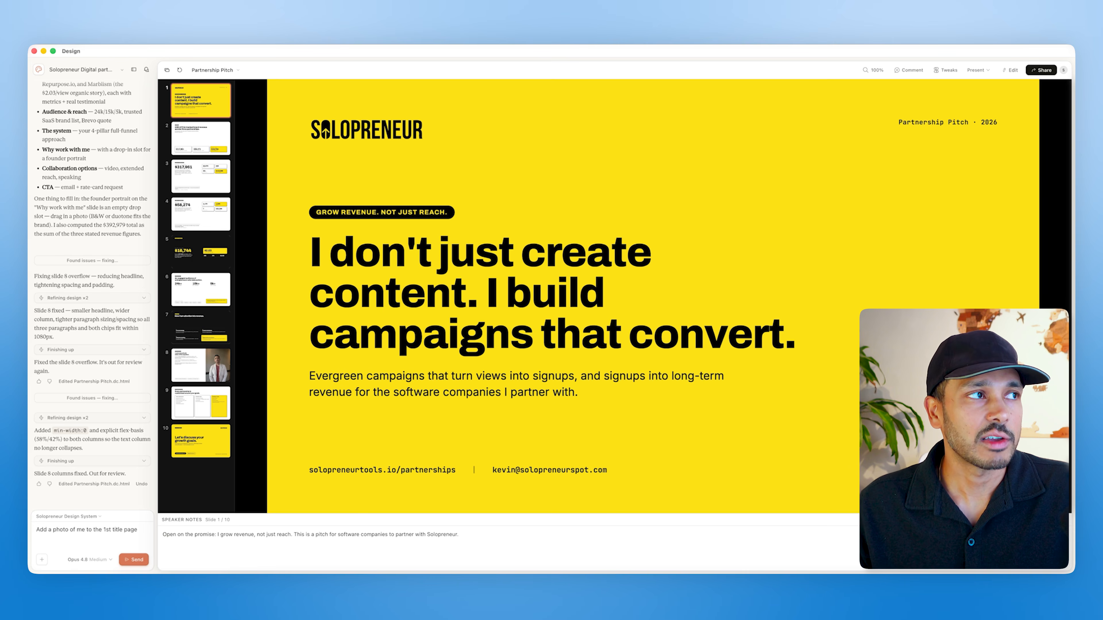
pyautogui.press('super+Tab')
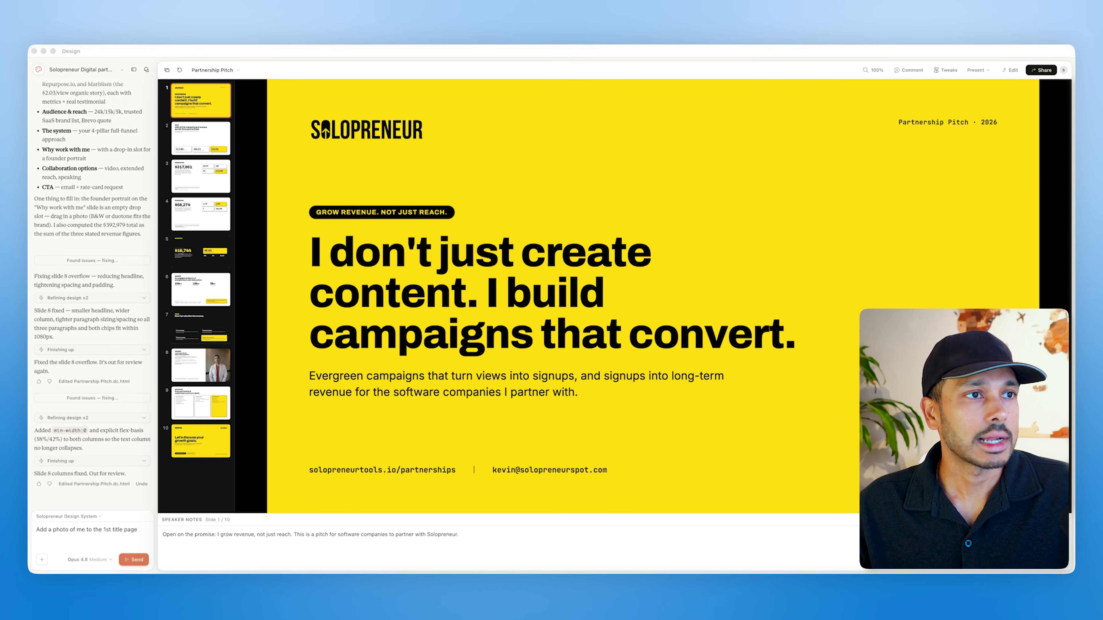
pyautogui.moveTo(410, 320); pyautogui.dragTo(126, 537)
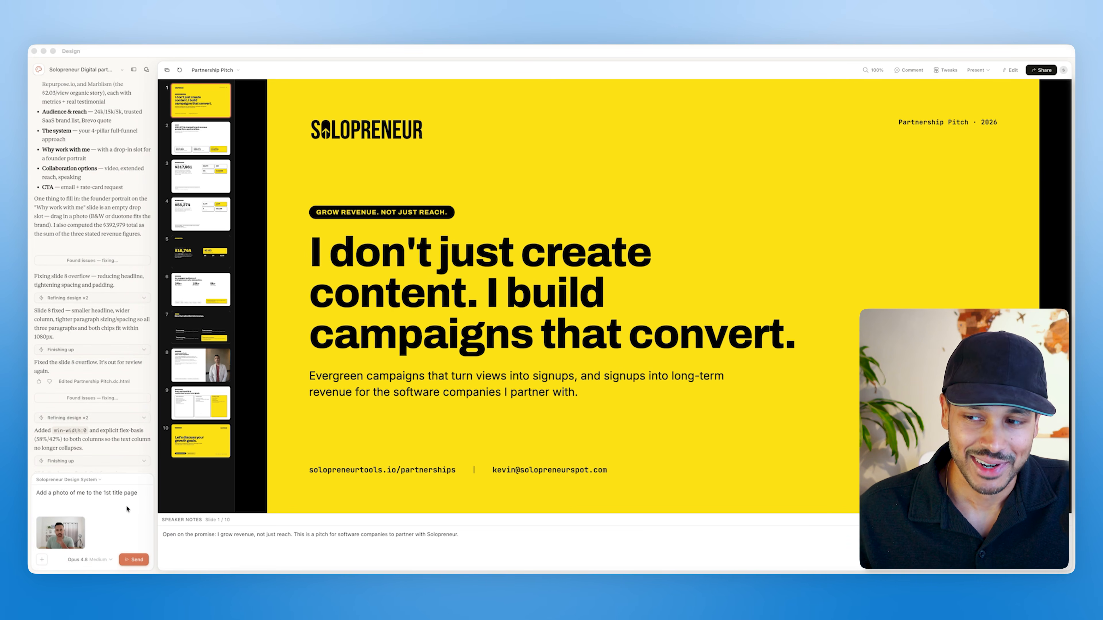
pyautogui.click(135, 560)
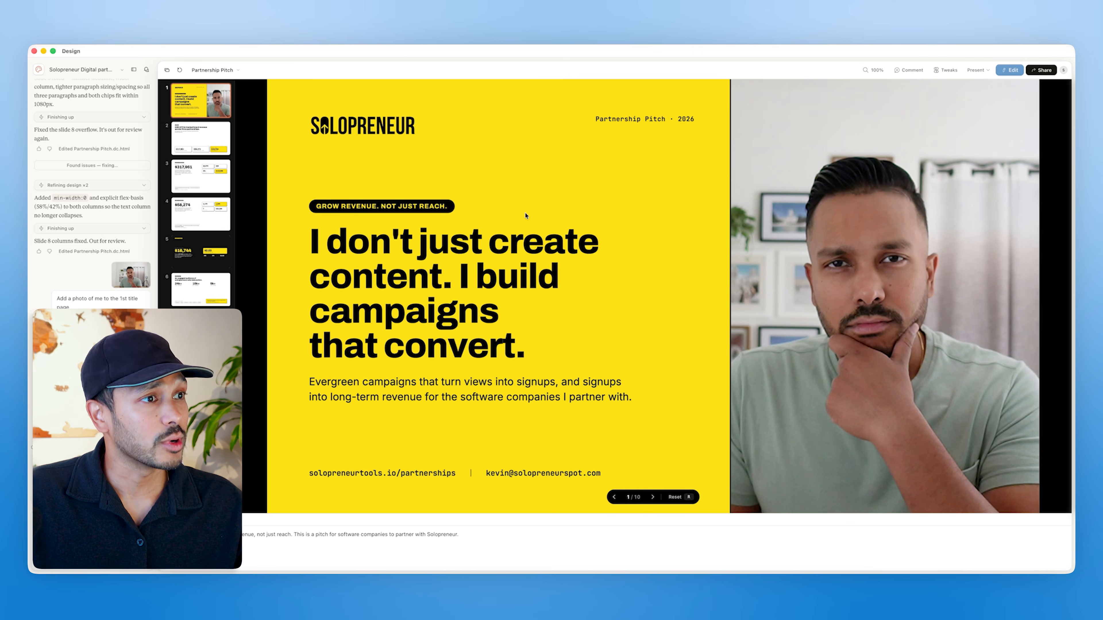
# Step: Try deleting the testimonial attribution line on the Genesis Digital case study slide in edit mode
pyautogui.click(177, 191)
pyautogui.click(1010, 70)
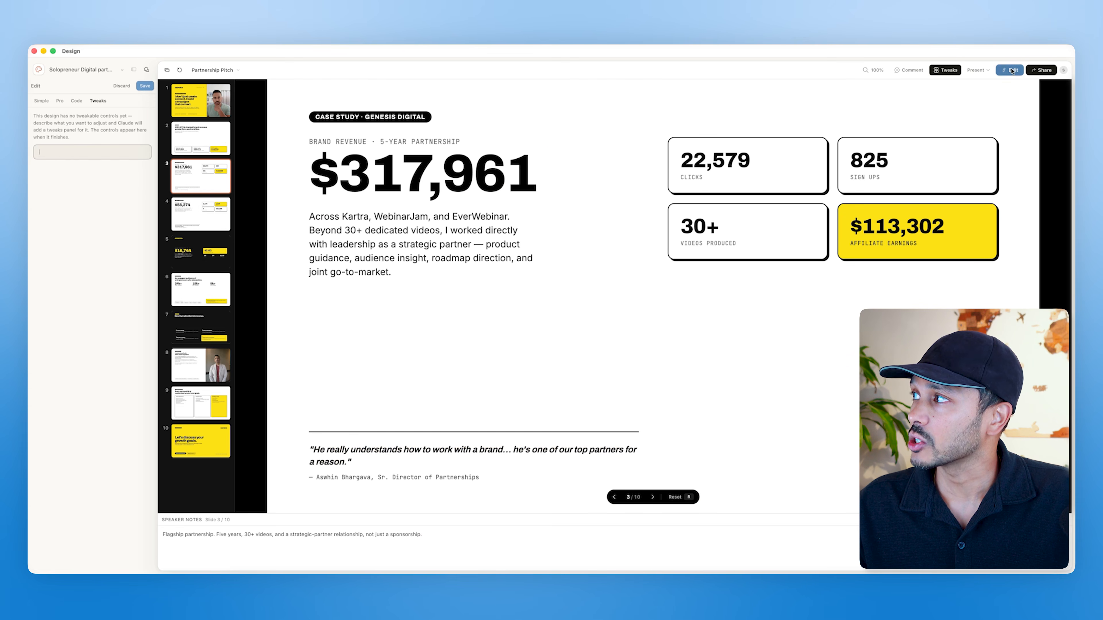
pyautogui.click(406, 166)
pyautogui.doubleClick(406, 167)
pyautogui.click(406, 167)
pyautogui.tripleClick(430, 224)
pyautogui.moveTo(430, 225); pyautogui.dragTo(309, 216)
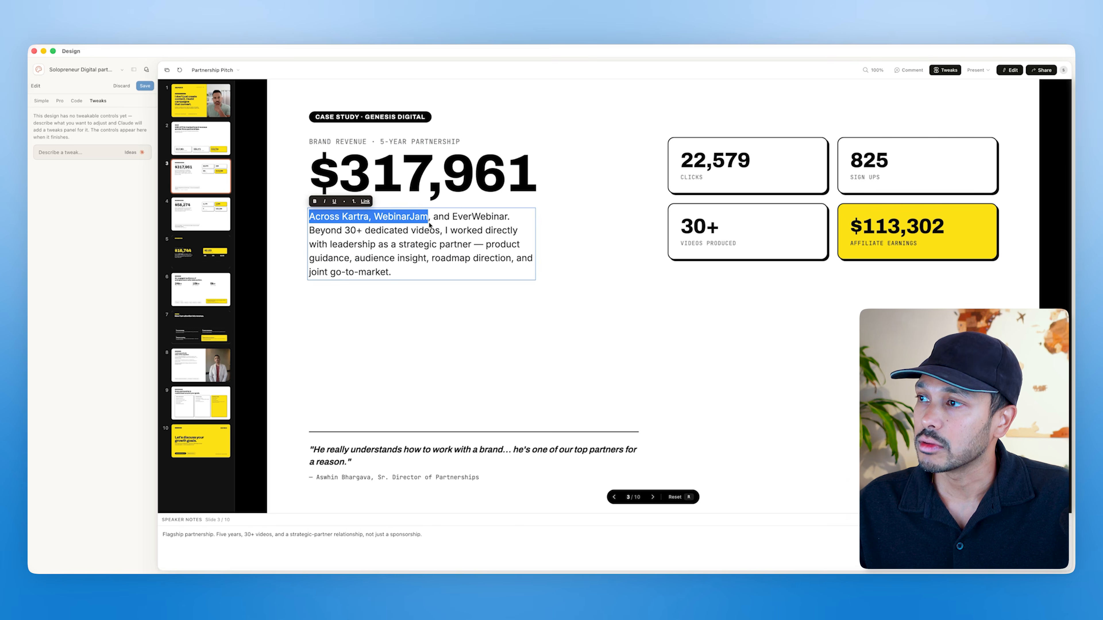
pyautogui.click(341, 452)
pyautogui.click(347, 478)
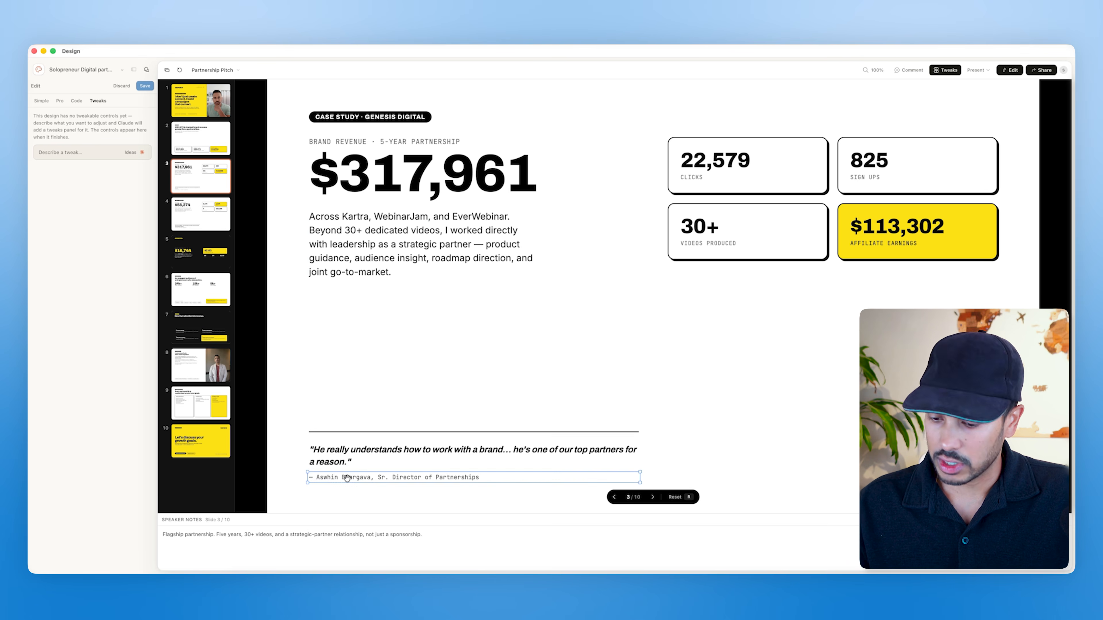
pyautogui.press('BackSpace')
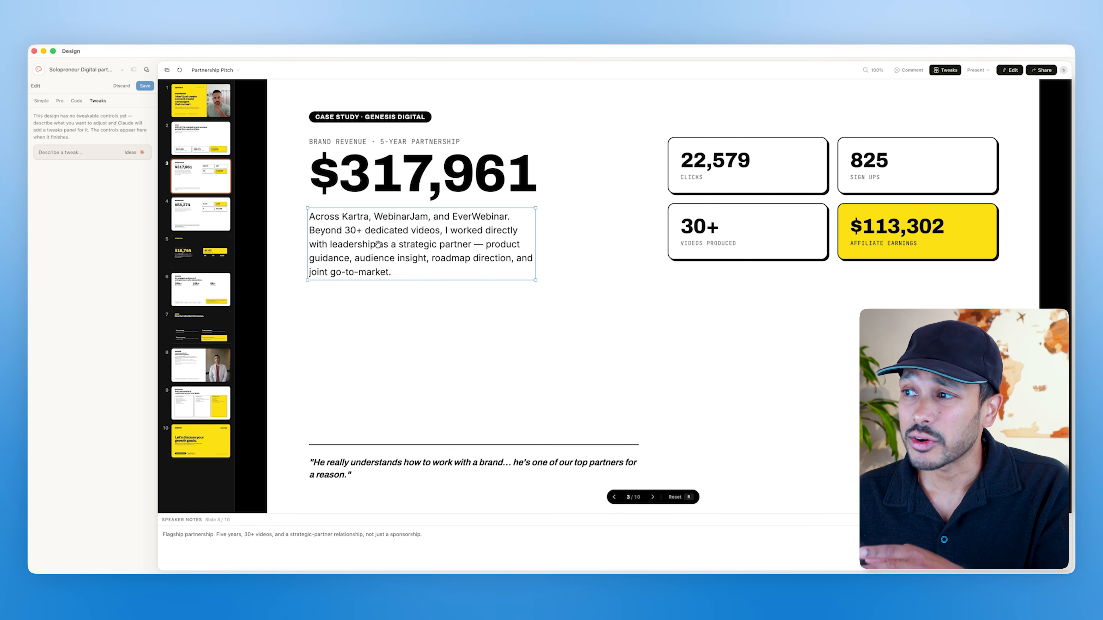
# Step: Open the deck's share menu to review its access and export options
pyautogui.click(393, 156)
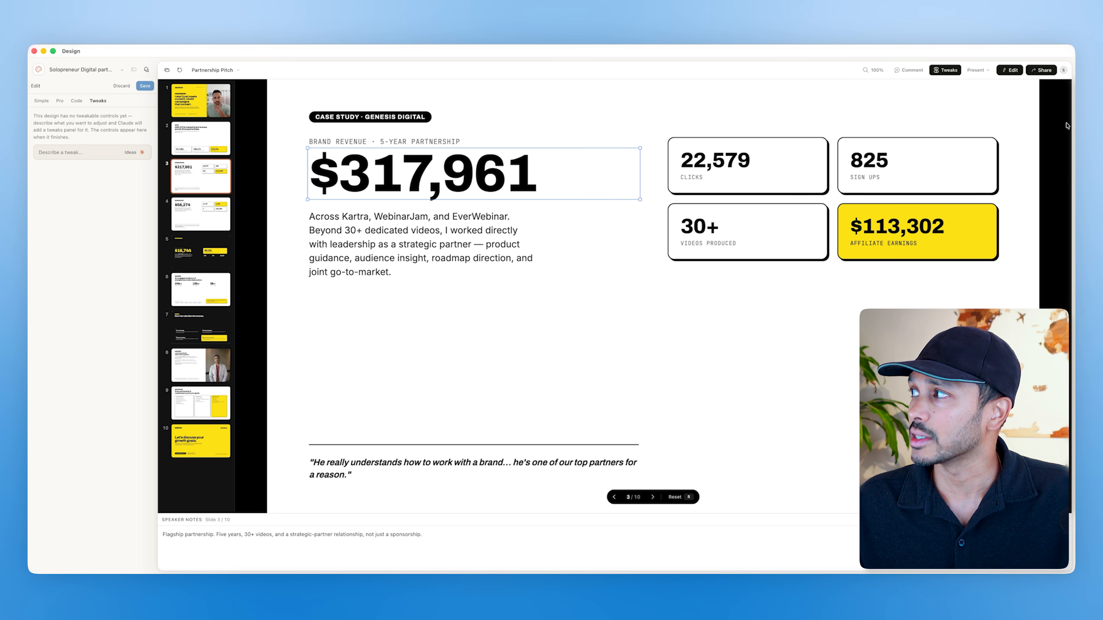
pyautogui.click(1038, 69)
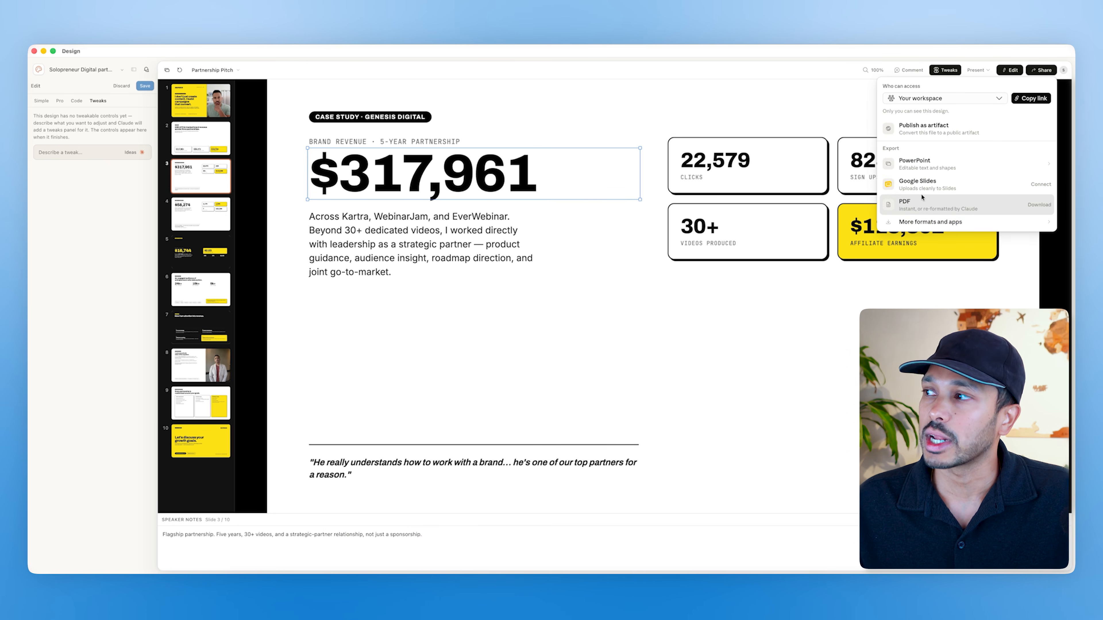
pyautogui.click(522, 295)
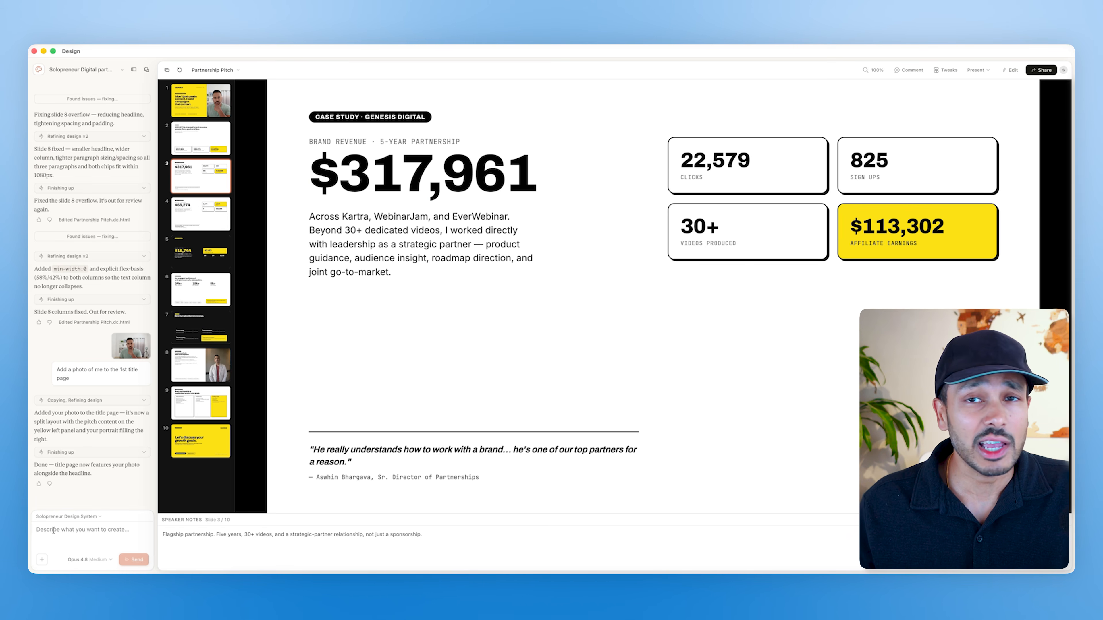
# Step: Submit the prompt 'Now turn this into a polished HTML email.' with the HTML email skill attached
pyautogui.click(53, 531)
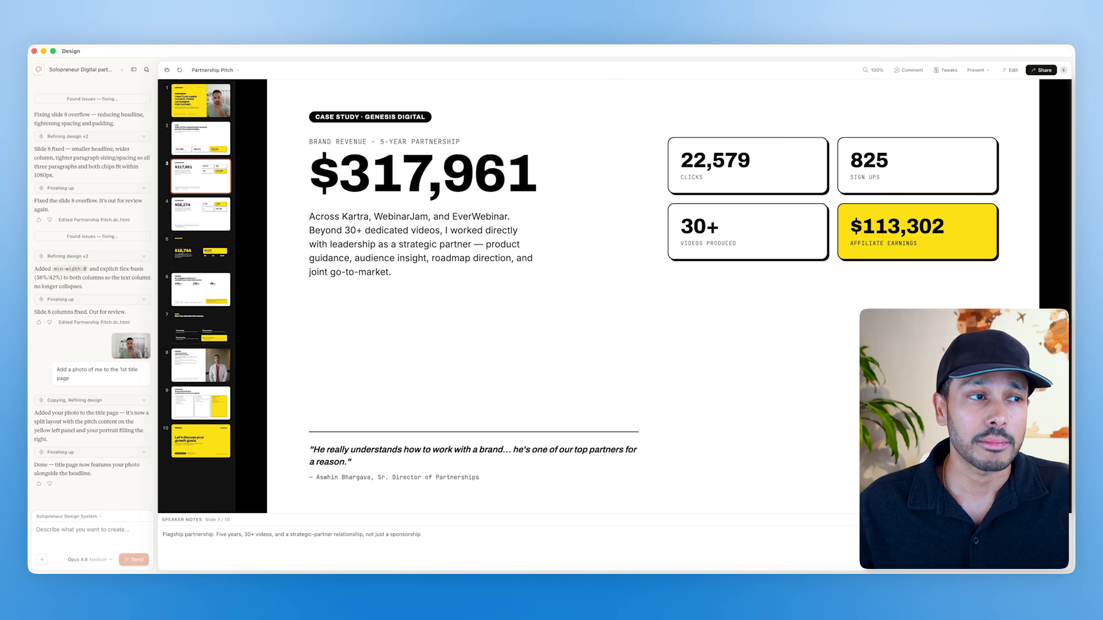
pyautogui.click(78, 536)
pyautogui.write('Now turn this into a polished HTML email.')
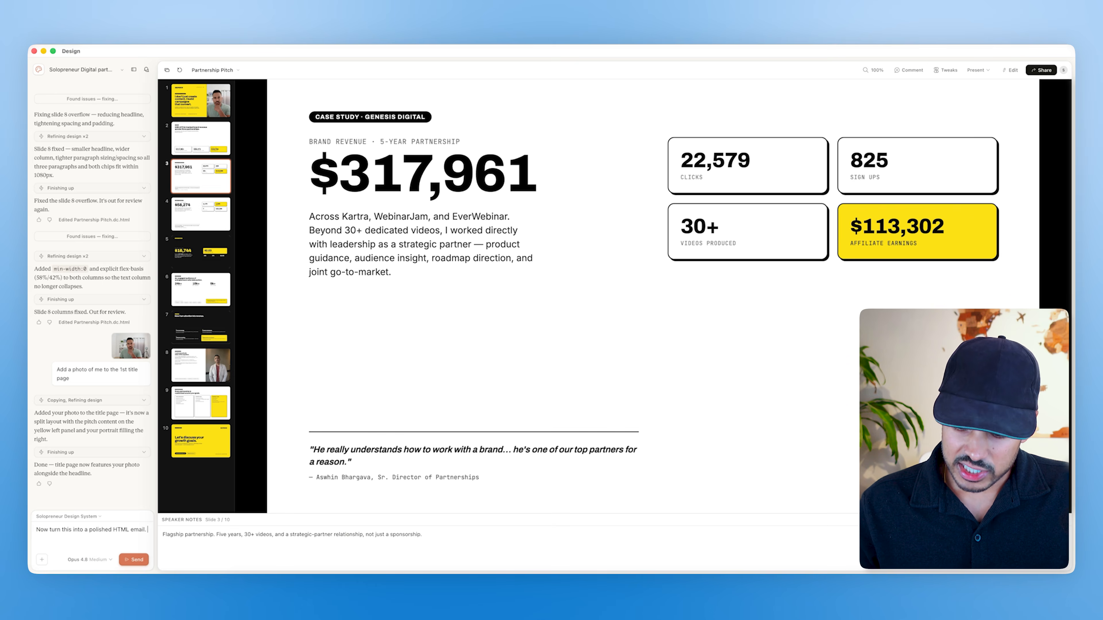
pyautogui.hotkey('shift', 'Return')
pyautogui.write('/')
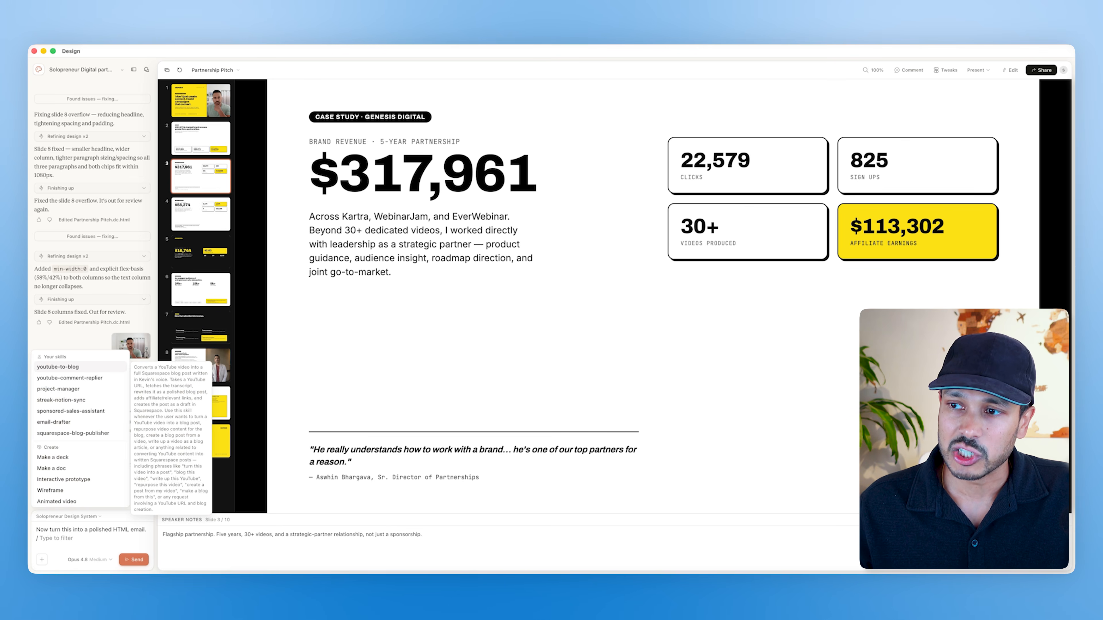
pyautogui.scroll(-3, 65, 482)
pyautogui.click(76, 490)
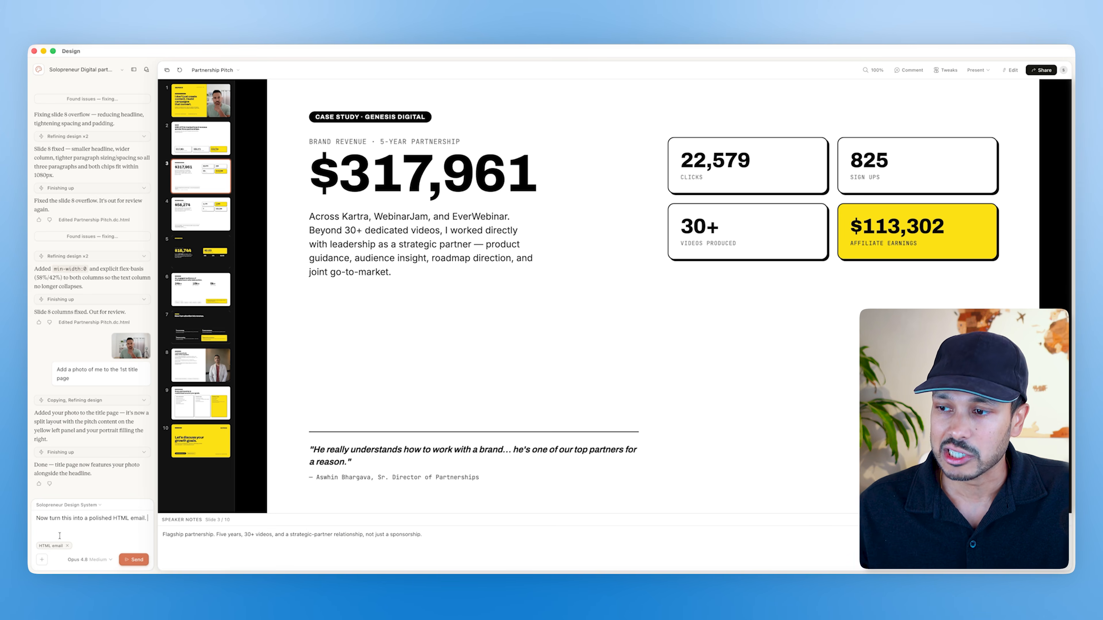
pyautogui.click(130, 560)
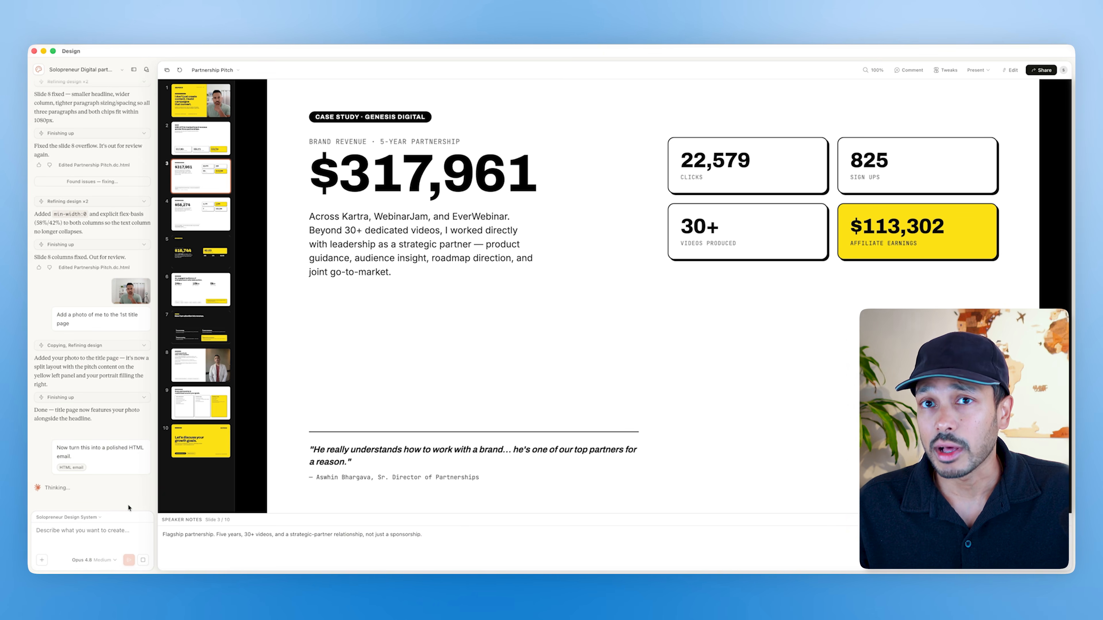
# Step: Scroll through the generated Partnership Pitch Email to review its sections
pyautogui.scroll(-5, 611, 387)
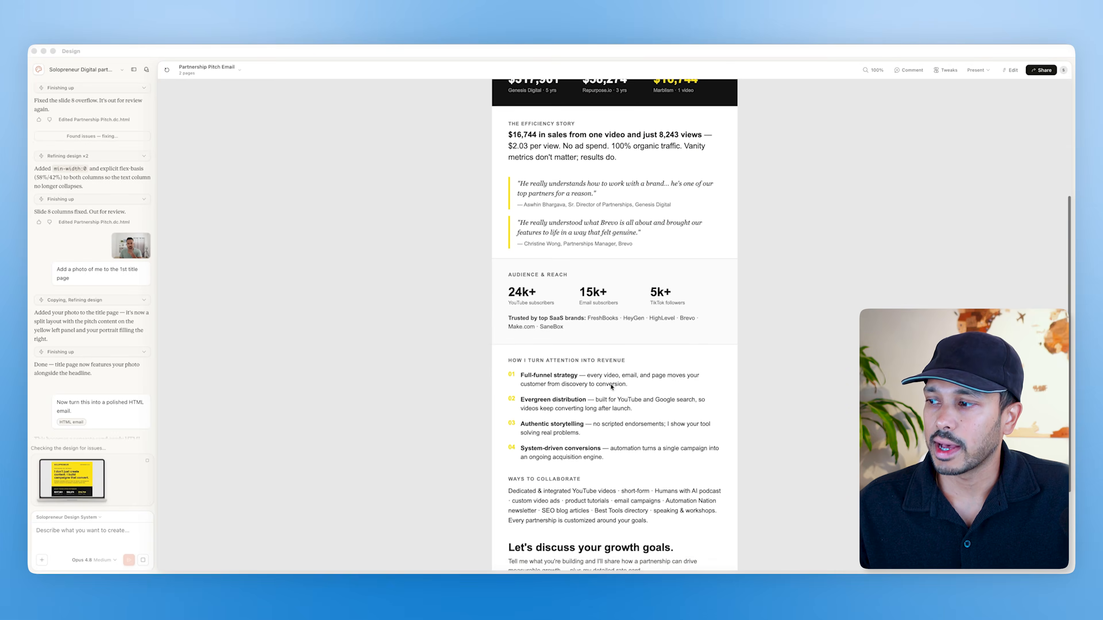
pyautogui.scroll(-3, 611, 386)
pyautogui.scroll(10, 612, 387)
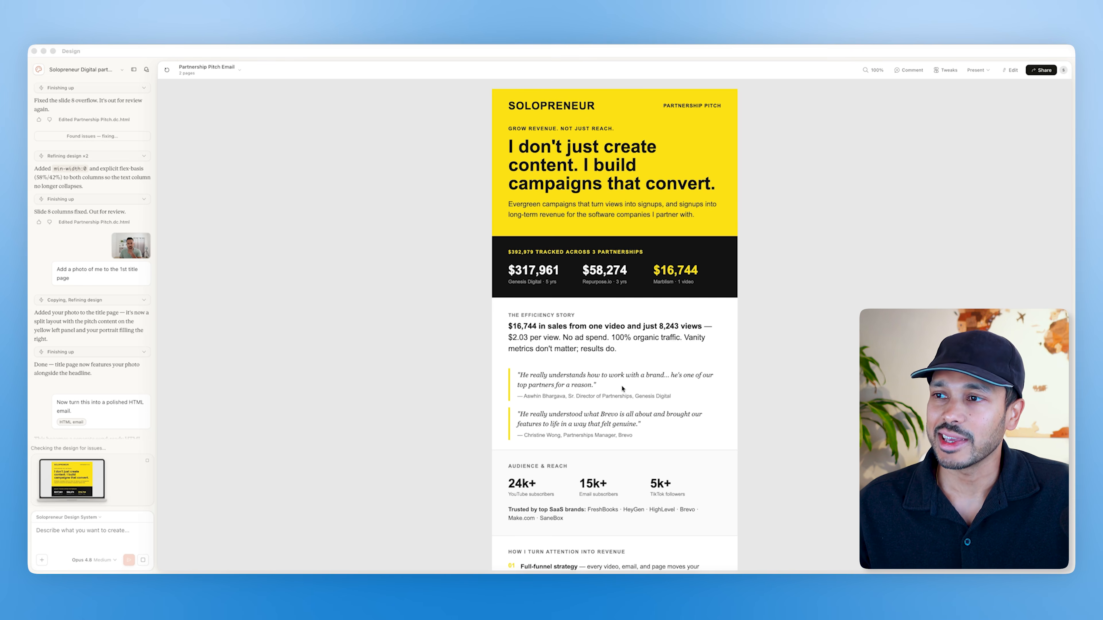
pyautogui.scroll(-1, 622, 388)
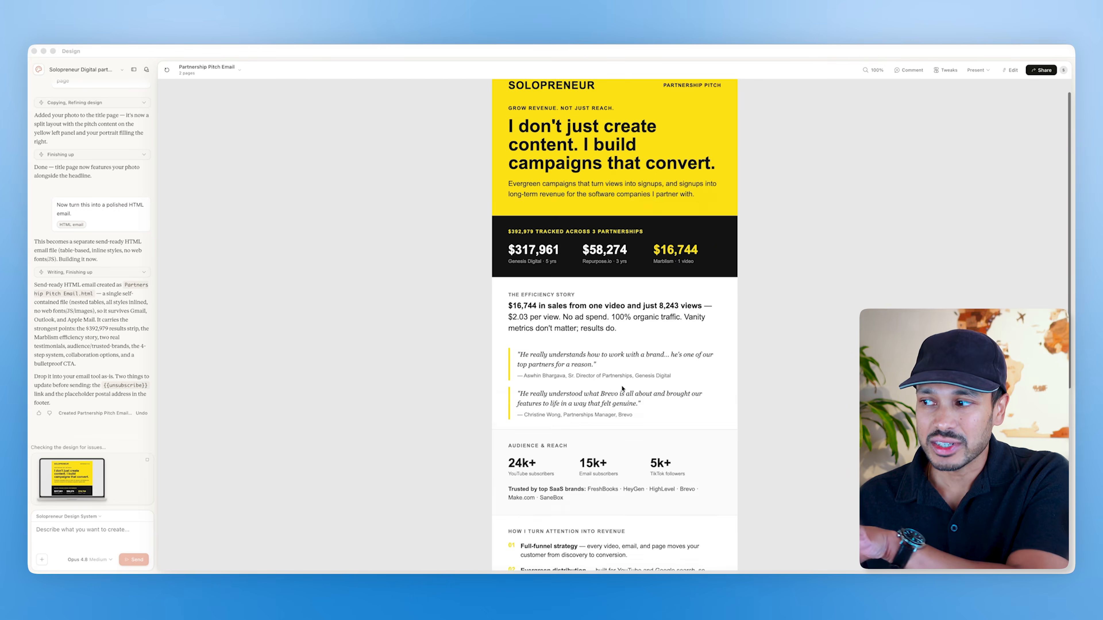
pyautogui.scroll(-10, 622, 388)
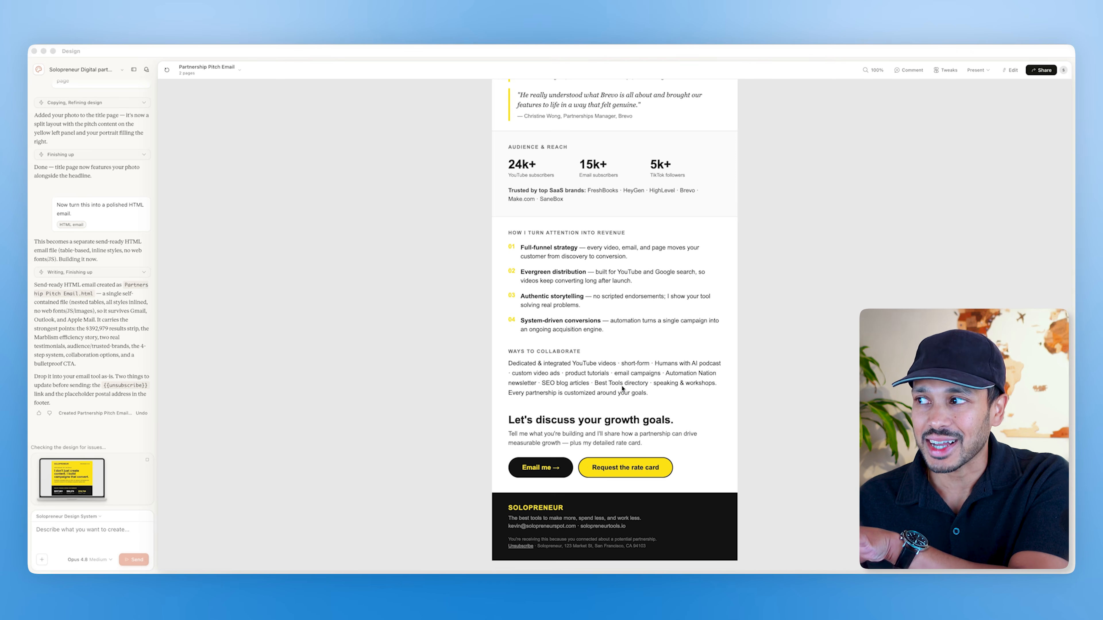
pyautogui.scroll(10, 622, 388)
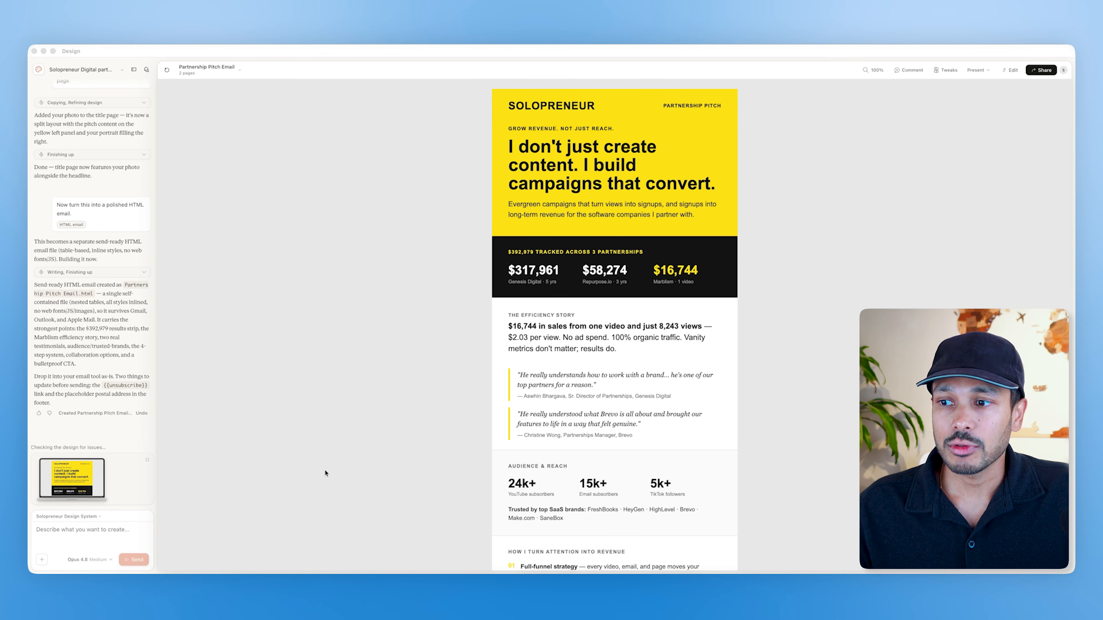
# Step: Submit the prompt 'Now create a one-page flyer from the same information.' with the Flyer option attached
pyautogui.click(98, 532)
pyautogui.write('Now create a one-page flyer from the same information.')
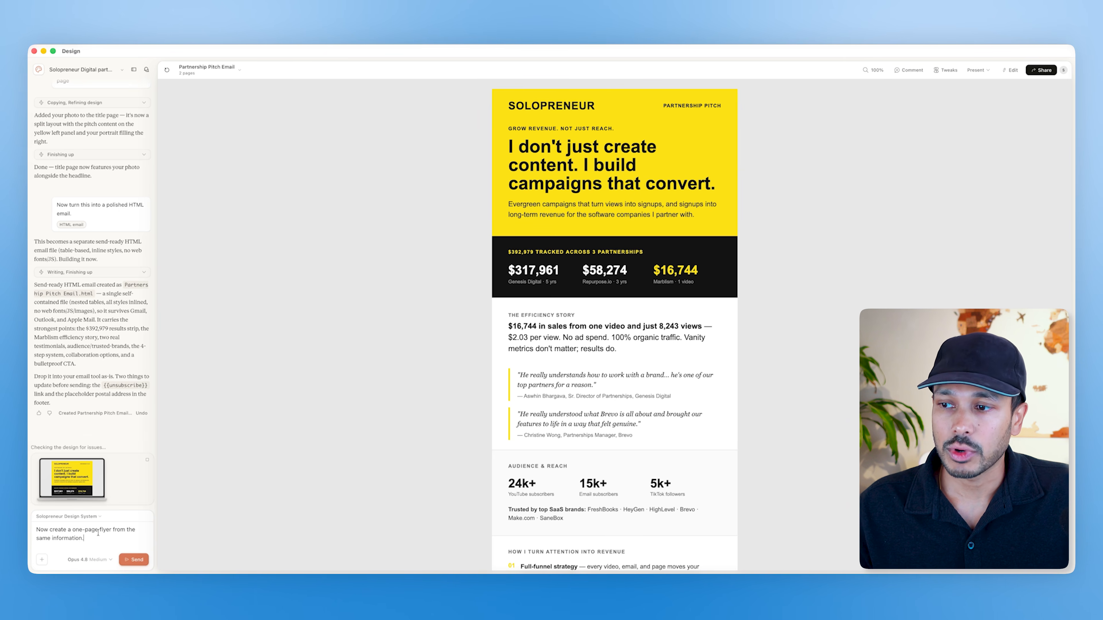
pyautogui.write('/f')
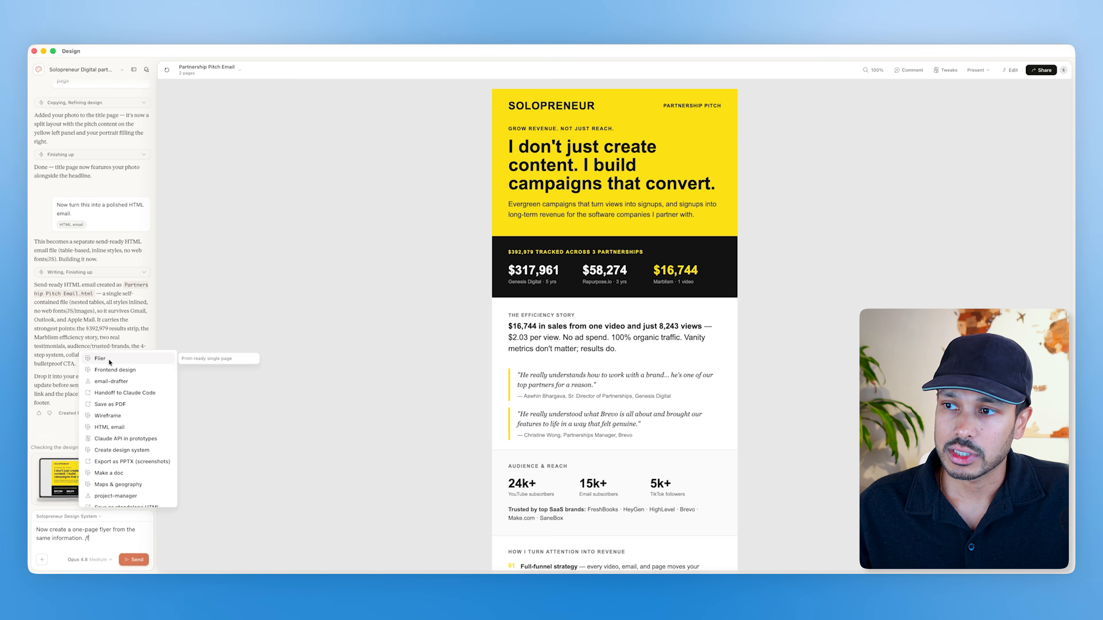
pyautogui.click(109, 361)
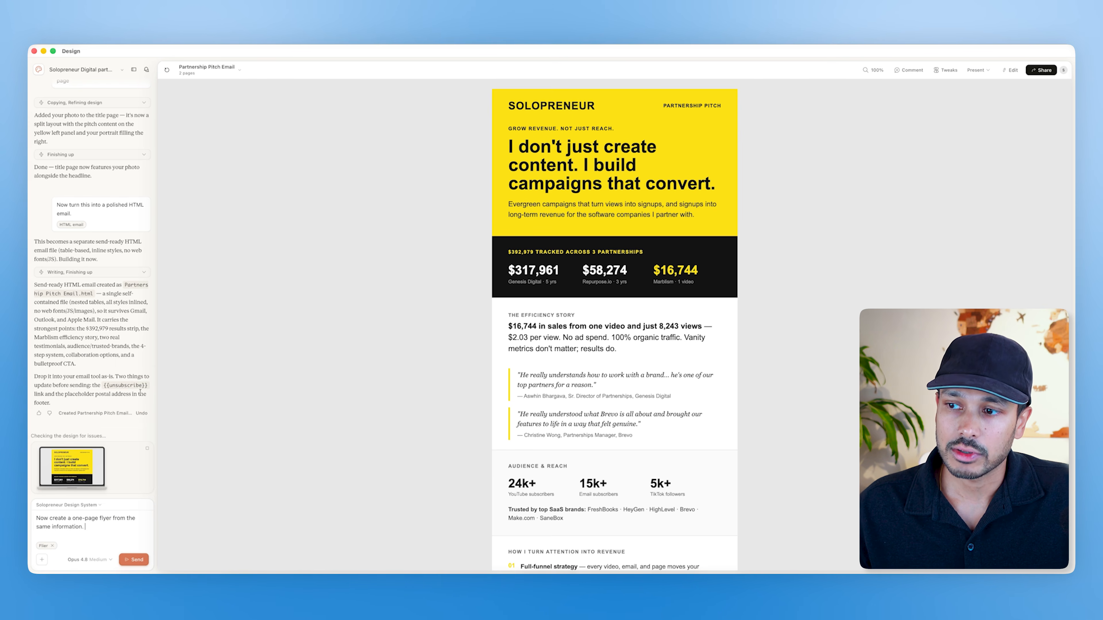
pyautogui.click(134, 559)
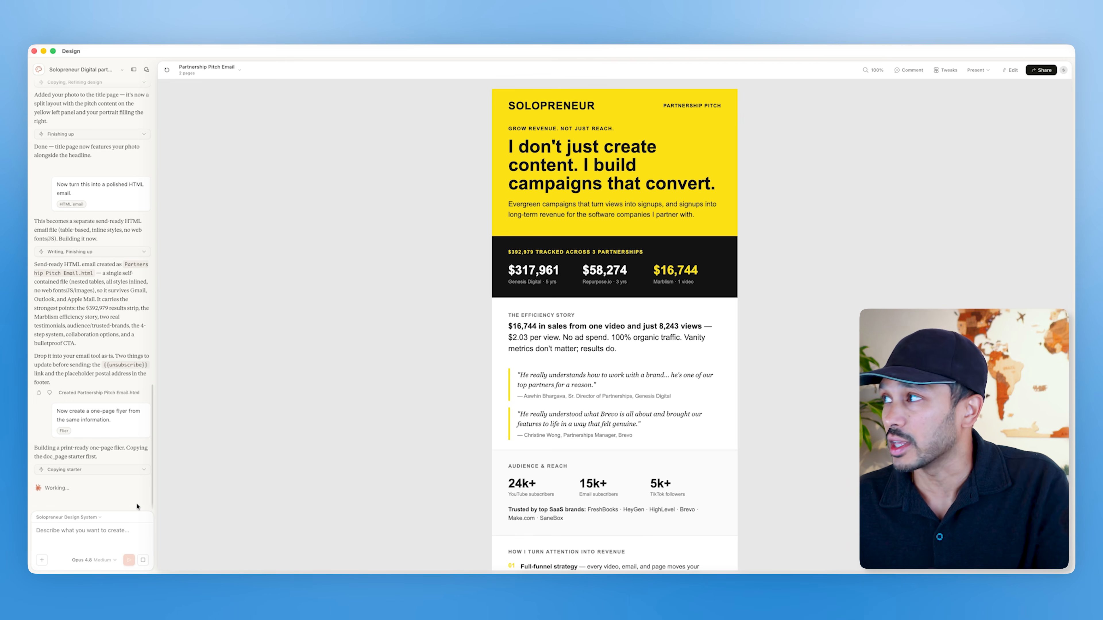
# Step: Open the email's share menu to check its export formats
pyautogui.click(1036, 71)
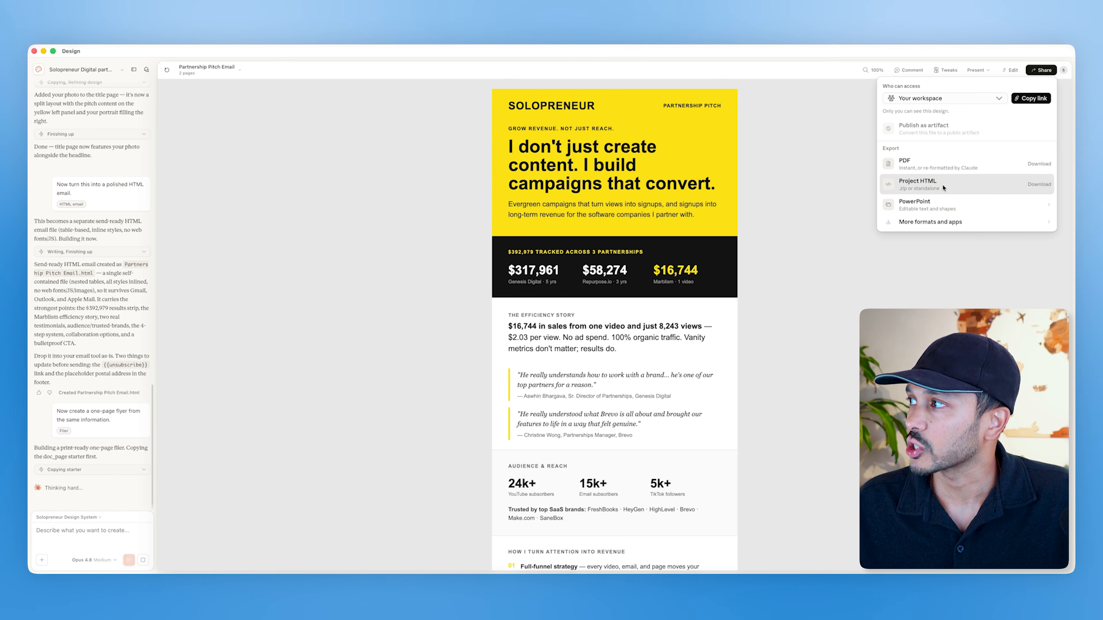
pyautogui.click(255, 295)
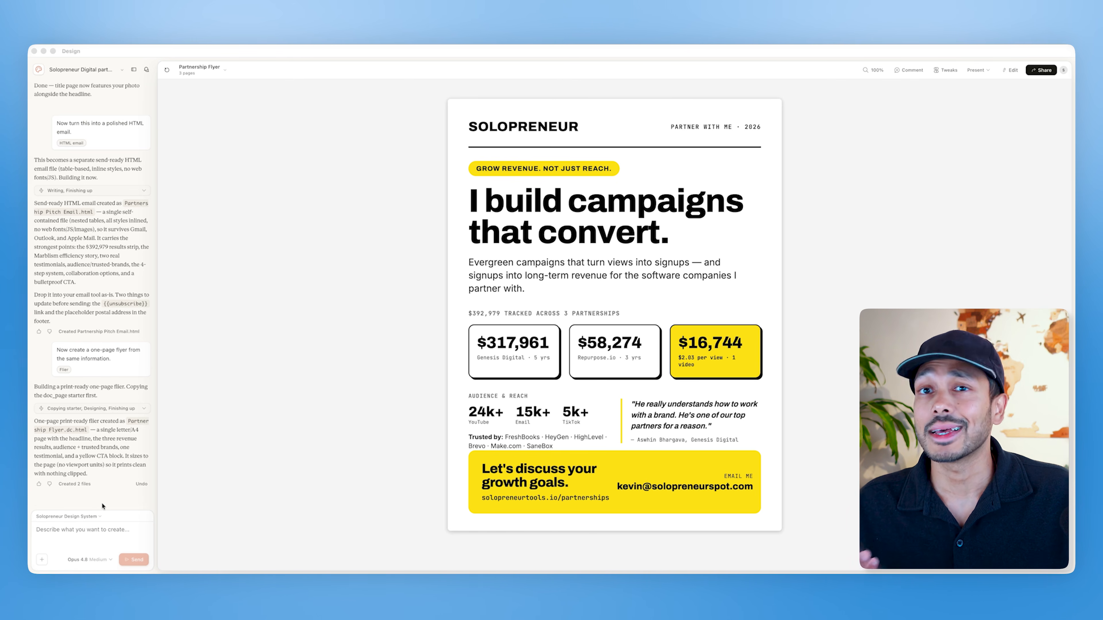
# Step: Paste the Instagram post prompt with the headline 'Your business should keep moving, even when you stop.' into the prompt box
pyautogui.click(69, 530)
pyautogui.write('Create a polished Instagram post for Solopreneur Digital using the brand design system we already created. Use the photo I uploaded of me as part of the design. Main headline: "Your business should keep moving, even when you stop."')
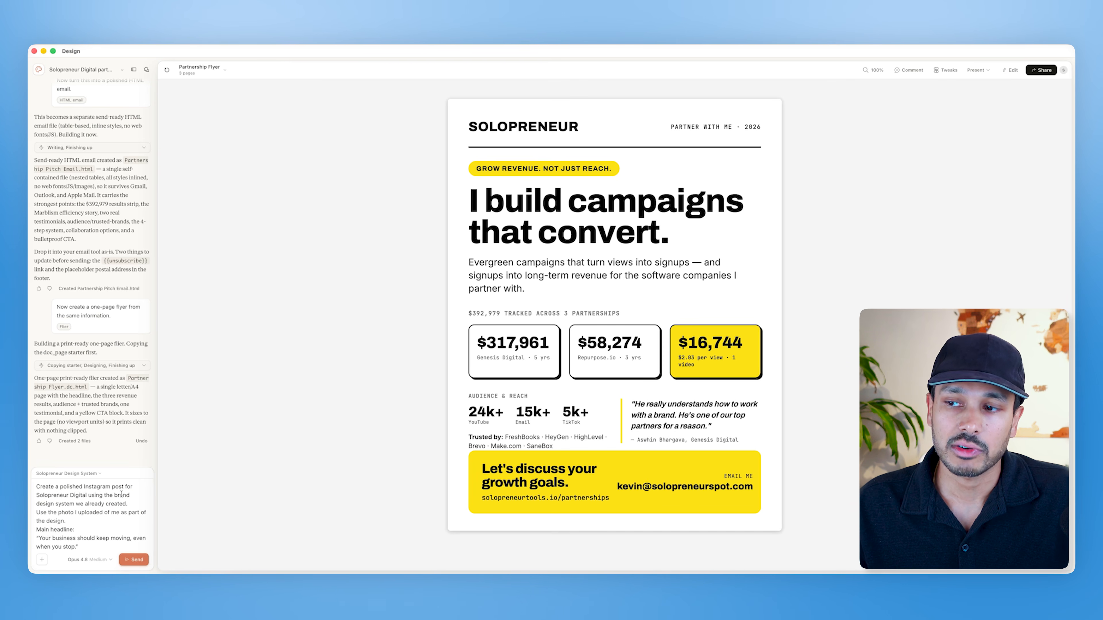
pyautogui.scroll(-3, 98, 517)
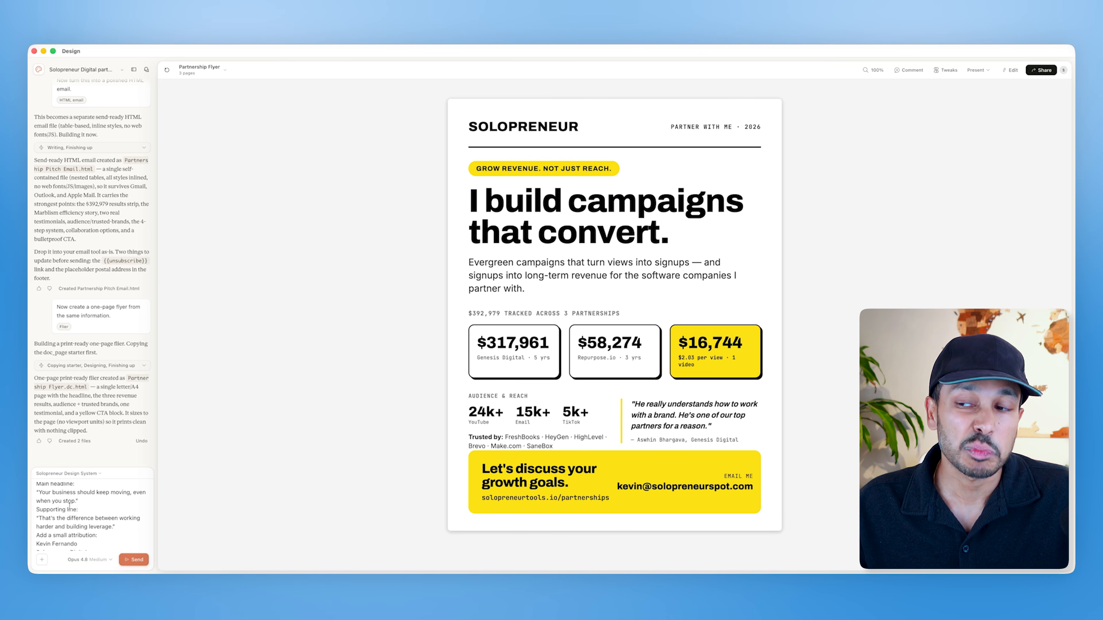
pyautogui.scroll(-2, 71, 516)
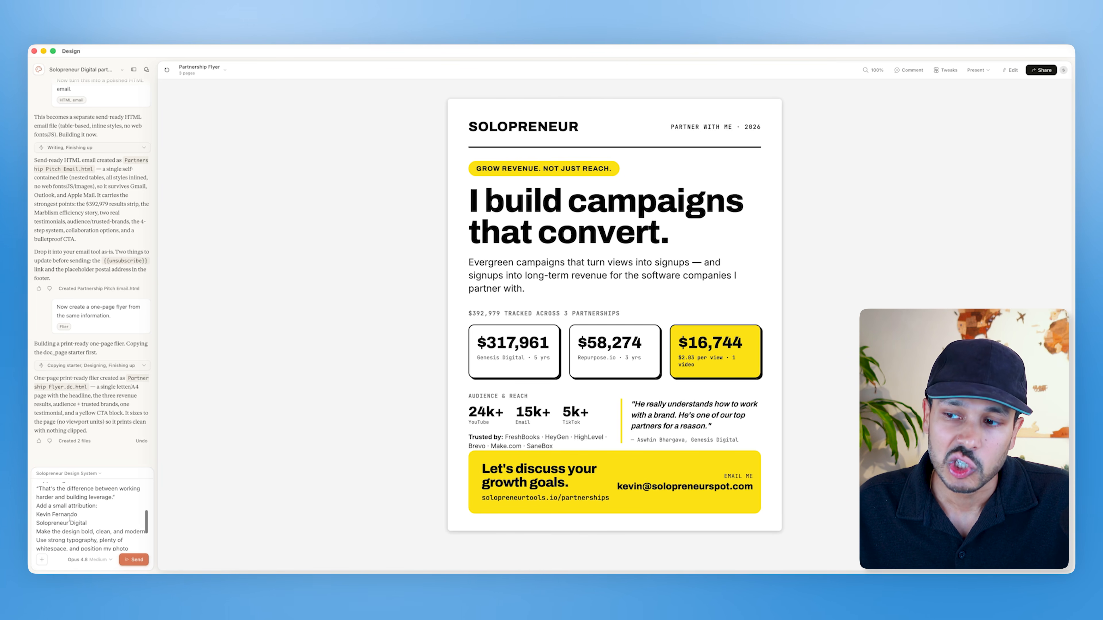
pyautogui.scroll(-3, 70, 518)
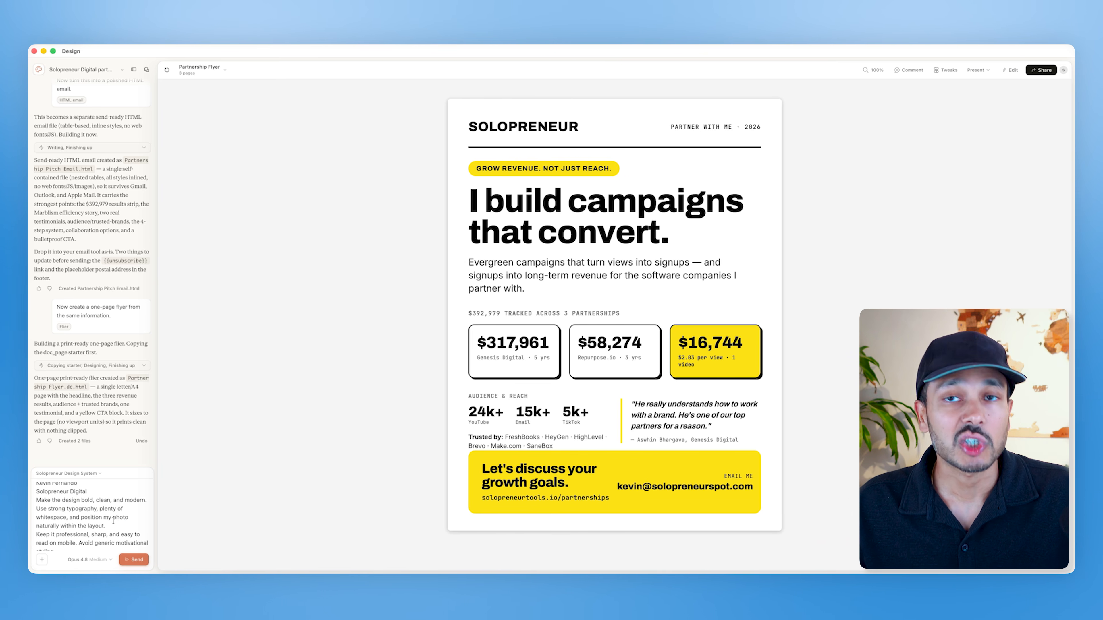
pyautogui.scroll(-2, 113, 521)
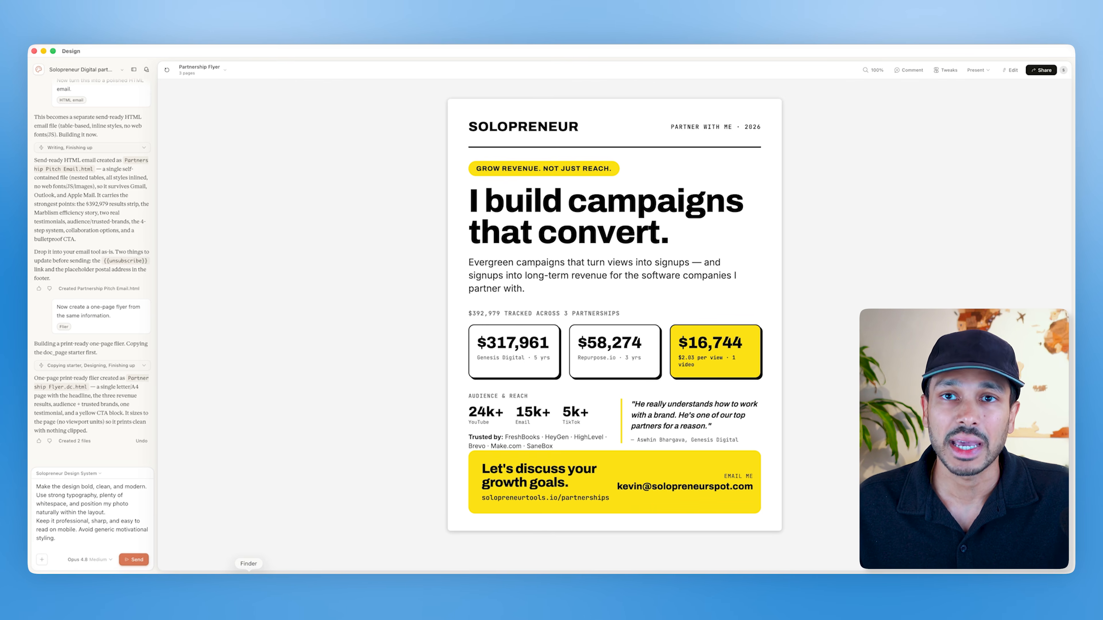
# Step: Attach the personal photo from Finder to the prompt and submit the Instagram post request
pyautogui.click(248, 584)
pyautogui.moveTo(93, 251); pyautogui.dragTo(111, 517)
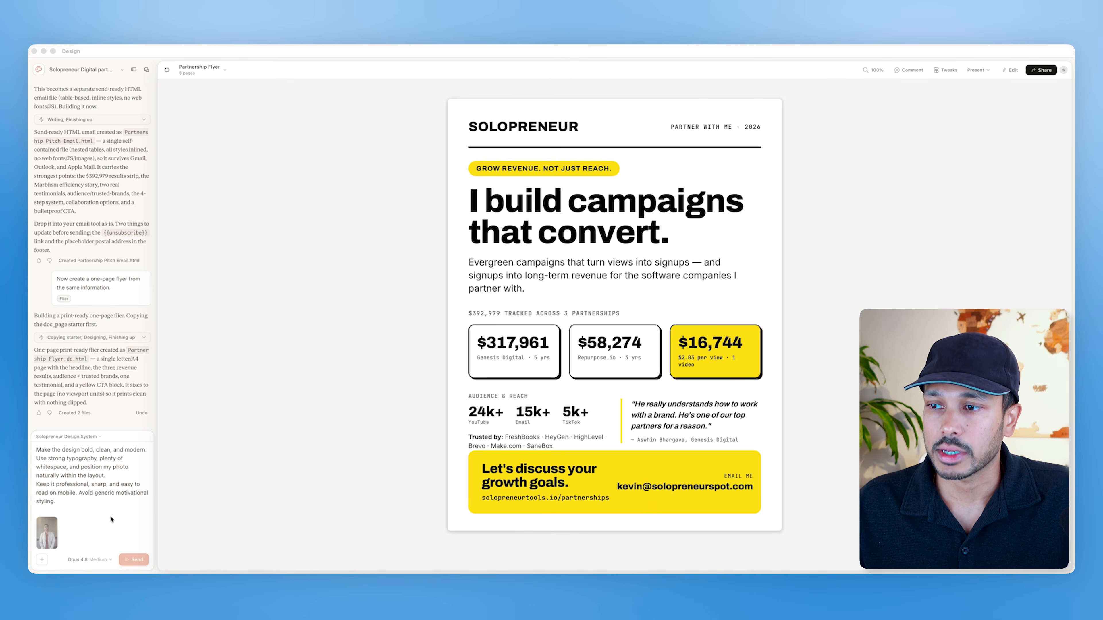
pyautogui.click(129, 559)
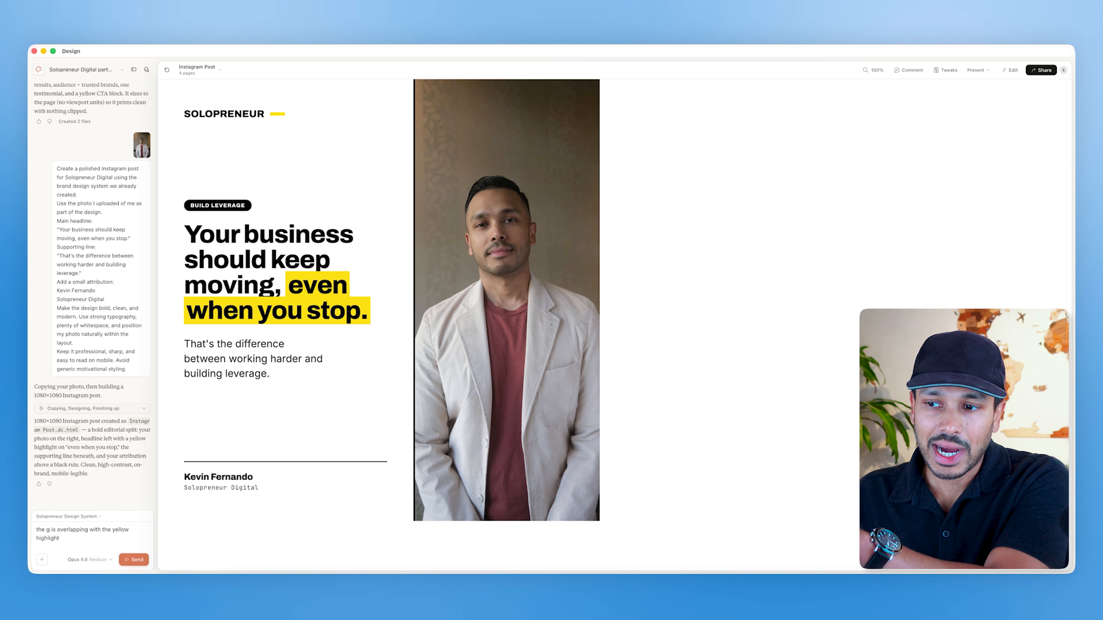
# Step: Submit the feedback 'the g is overlapping with the yellow highlight fix that'
pyautogui.write('ix that')
pyautogui.press('Return')
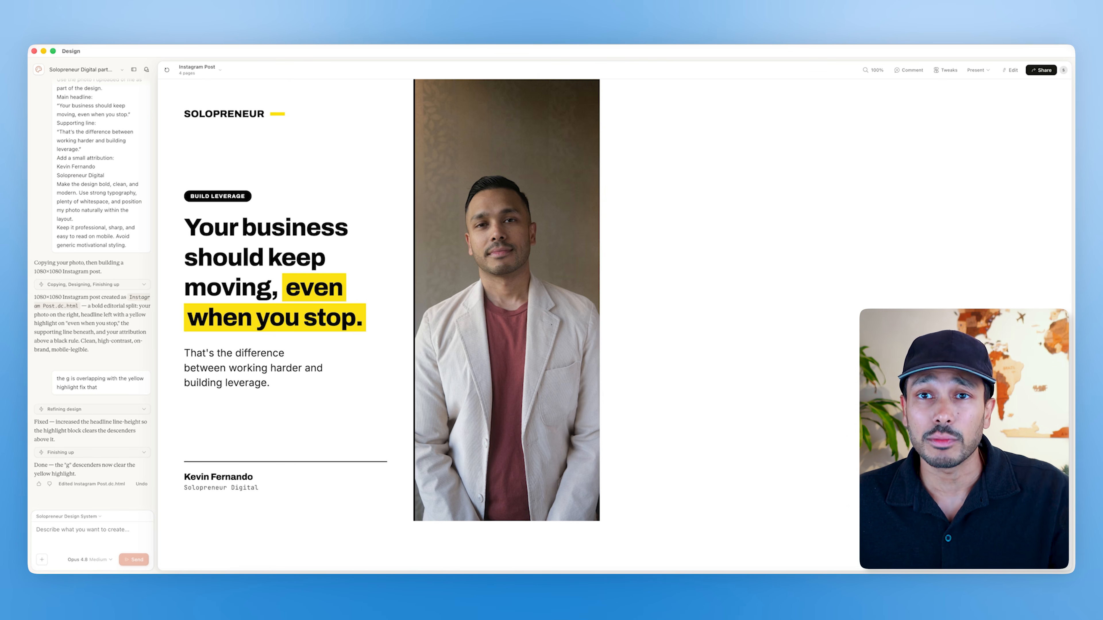
# Step: Paste and submit the prompt to create a fully functional Solopreneur Leverage Calculator using the brand design system
pyautogui.press('super+Tab')
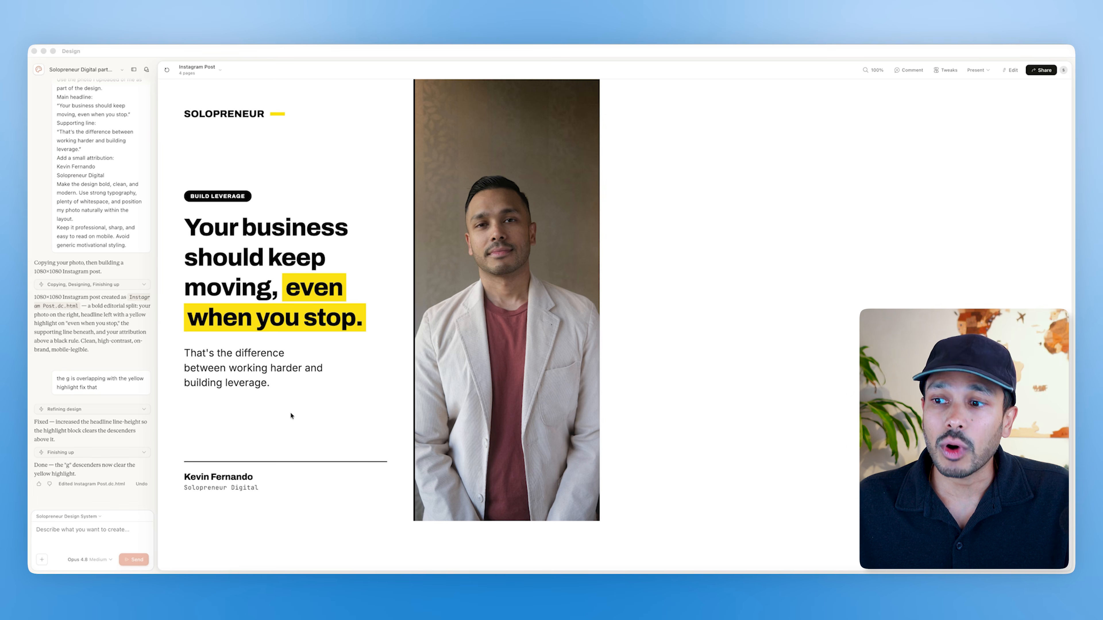
pyautogui.click(59, 530)
pyautogui.press('super+v')
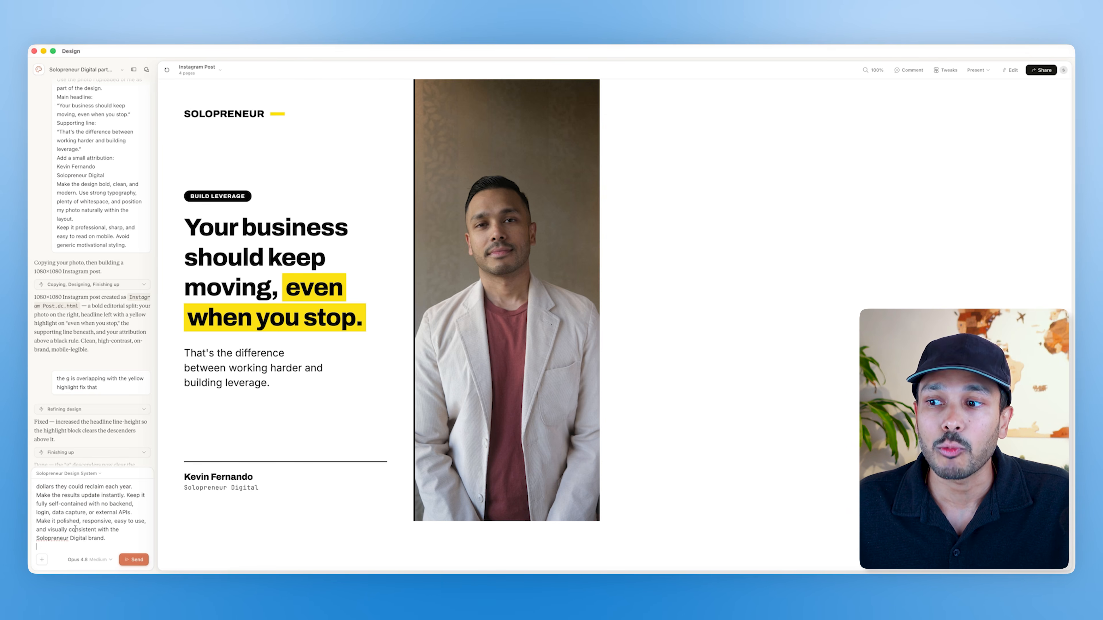
pyautogui.scroll(10, 75, 529)
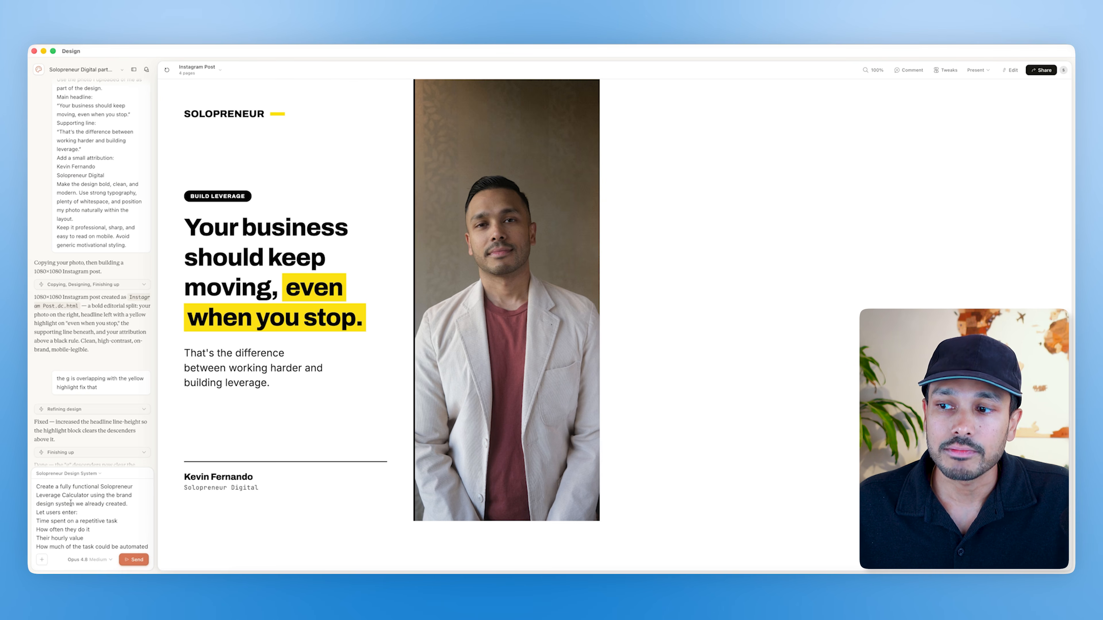
pyautogui.scroll(-3, 94, 513)
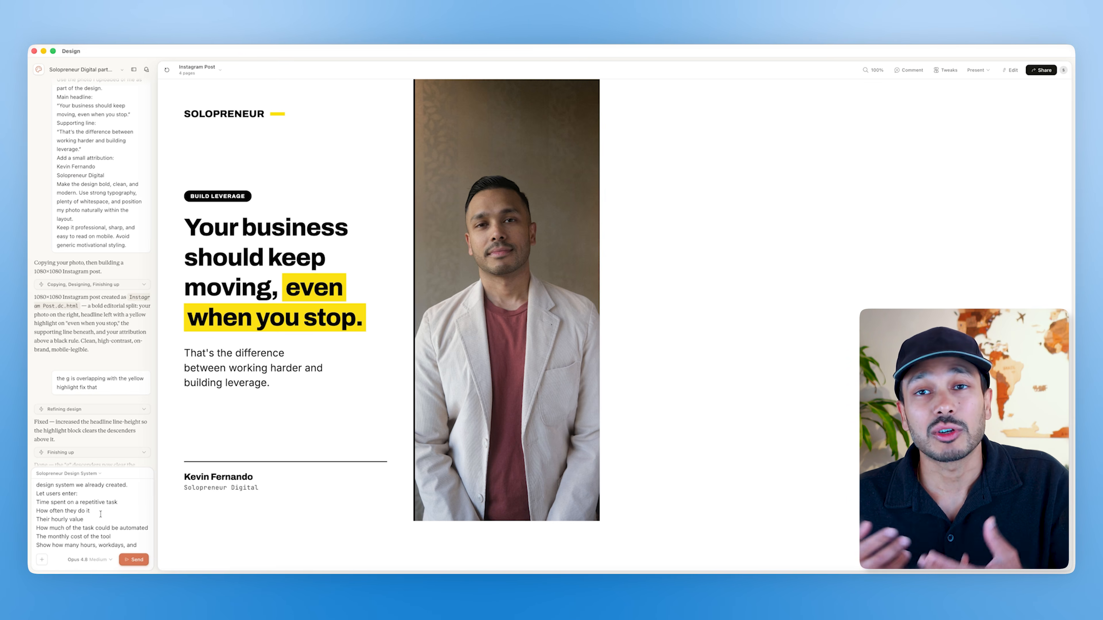
pyautogui.scroll(-5, 103, 522)
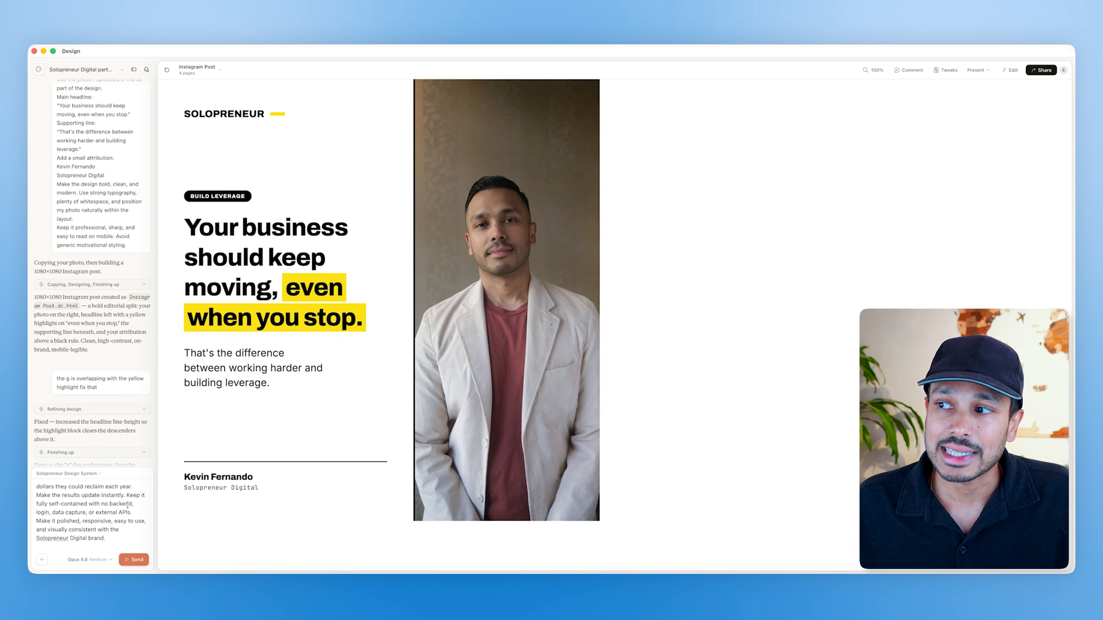
pyautogui.scroll(5, 104, 505)
pyautogui.scroll(-5, 104, 505)
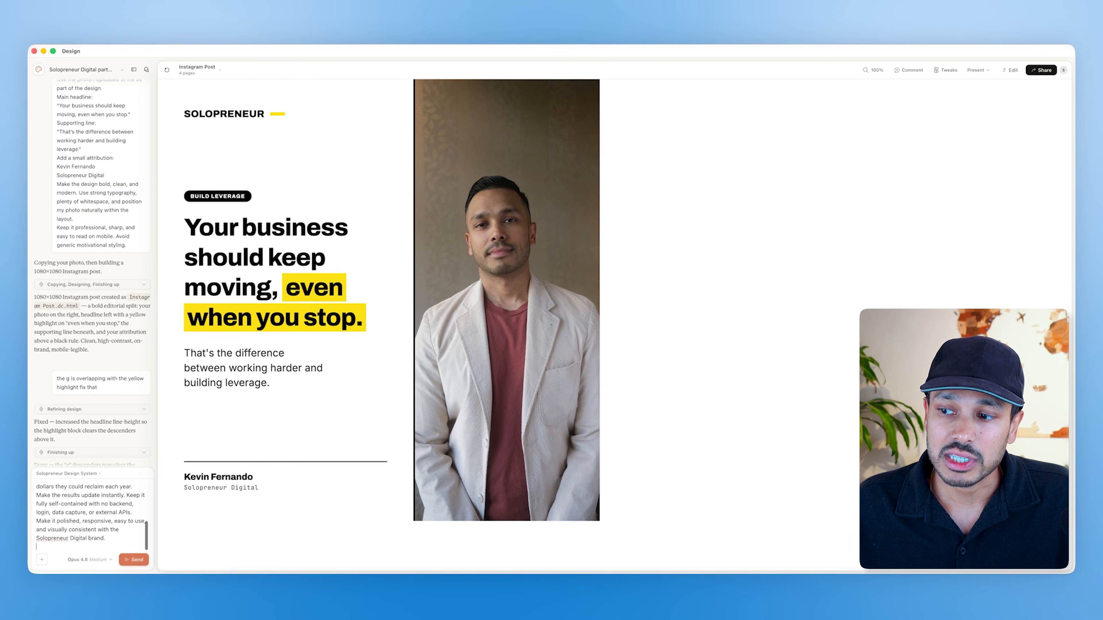
pyautogui.click(135, 560)
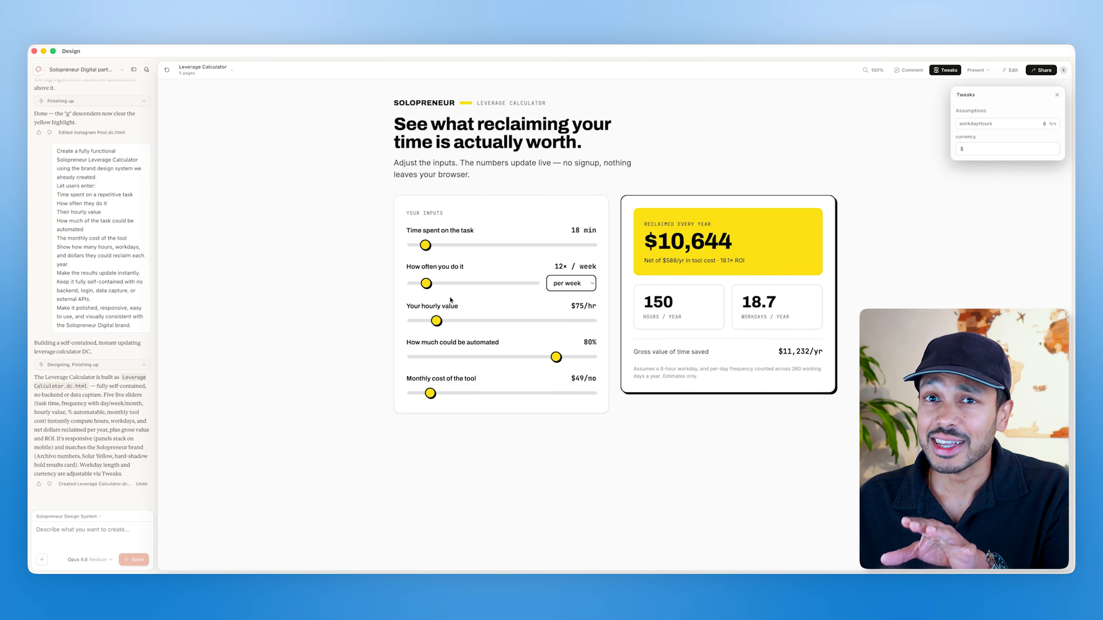
# Step: Set the calculator inputs to 69 min, 64× per month, $140/hr, 55% automated and $191/mo tool cost
pyautogui.moveTo(426, 245); pyautogui.dragTo(464, 245)
pyautogui.moveTo(426, 283); pyautogui.dragTo(490, 286)
pyautogui.click(564, 287)
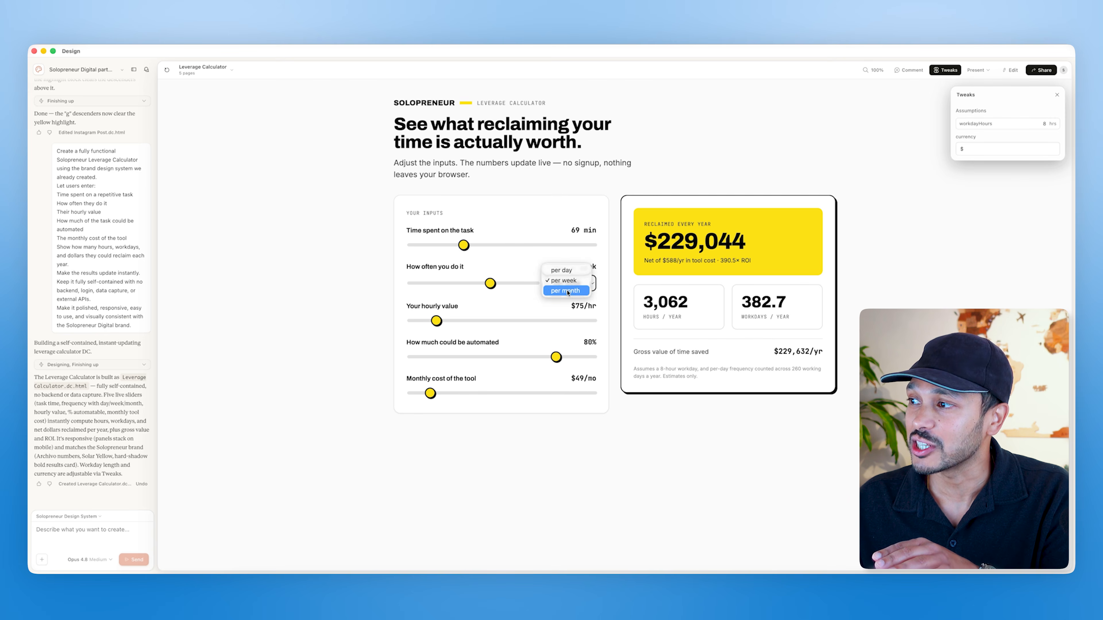
pyautogui.click(575, 290)
pyautogui.moveTo(436, 321); pyautogui.dragTo(460, 321)
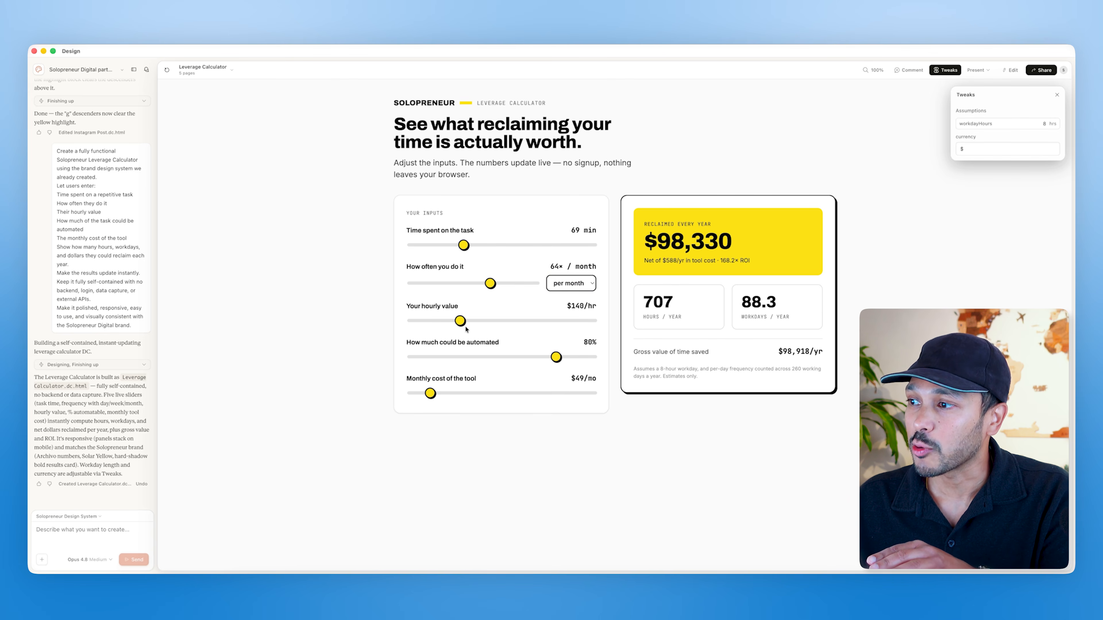
pyautogui.moveTo(556, 357); pyautogui.dragTo(512, 357)
pyautogui.moveTo(430, 393); pyautogui.dragTo(481, 394)
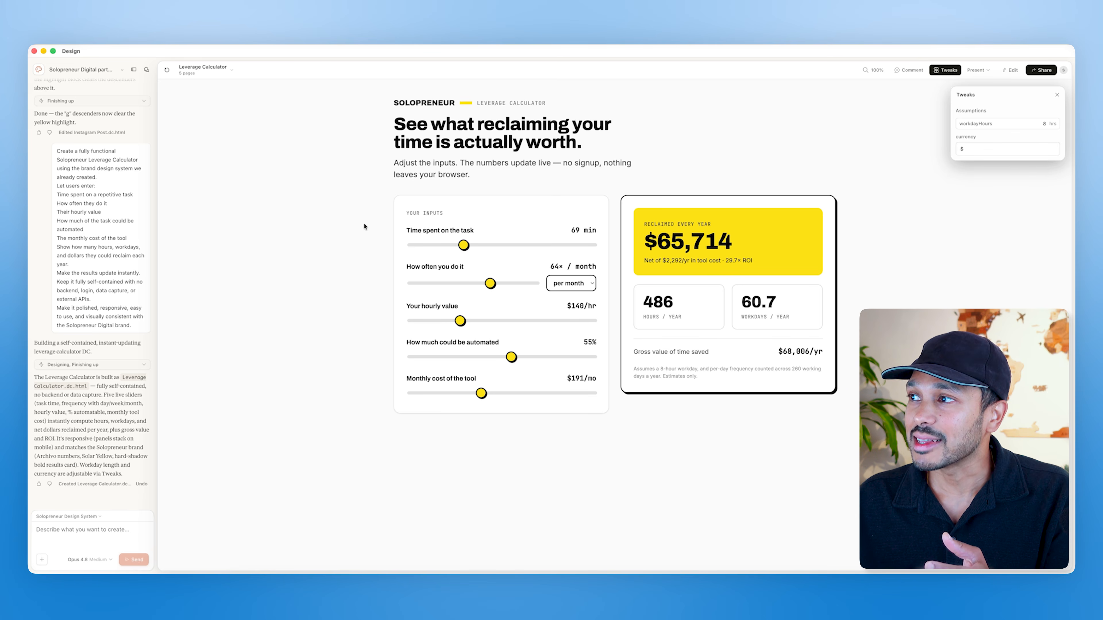
# Step: Publish the Leverage Calculator as a public artifact from the share menu
pyautogui.click(1010, 70)
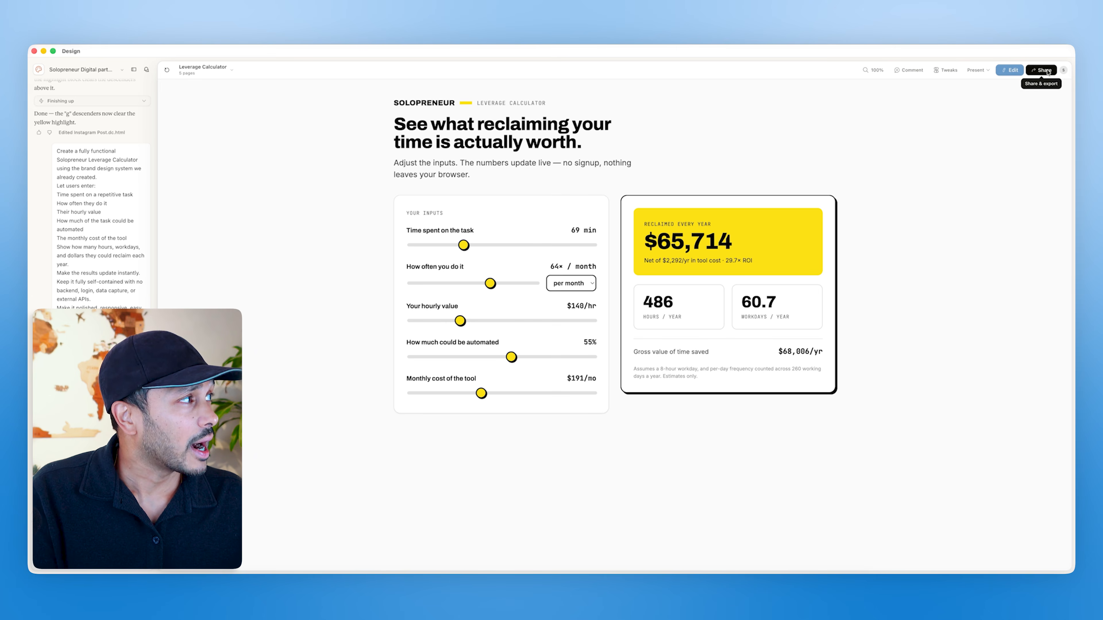
pyautogui.click(1041, 70)
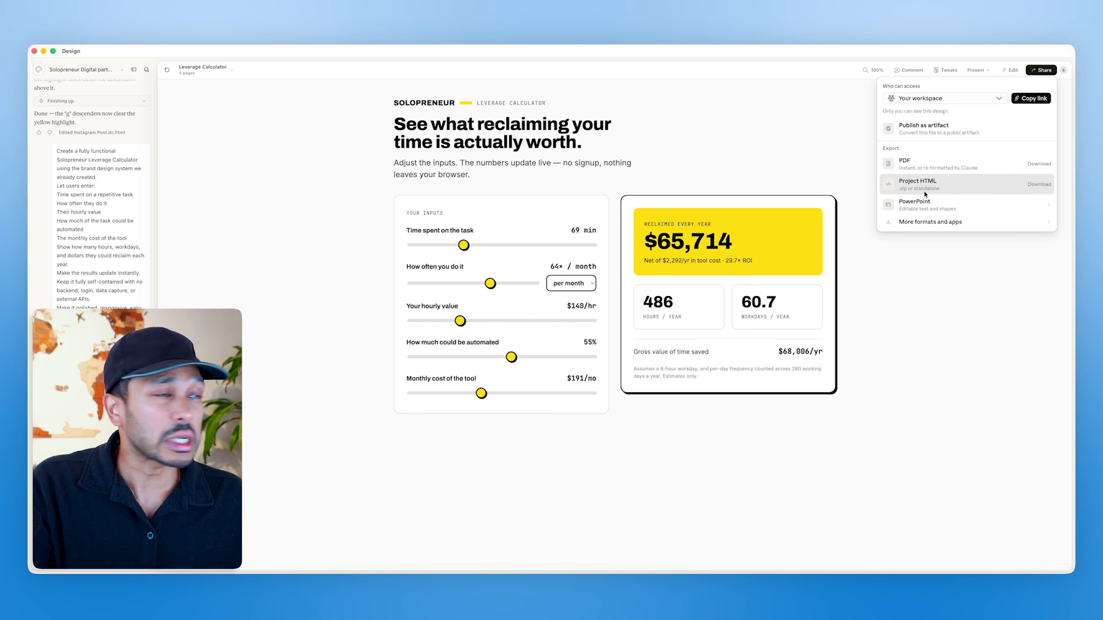
pyautogui.click(935, 130)
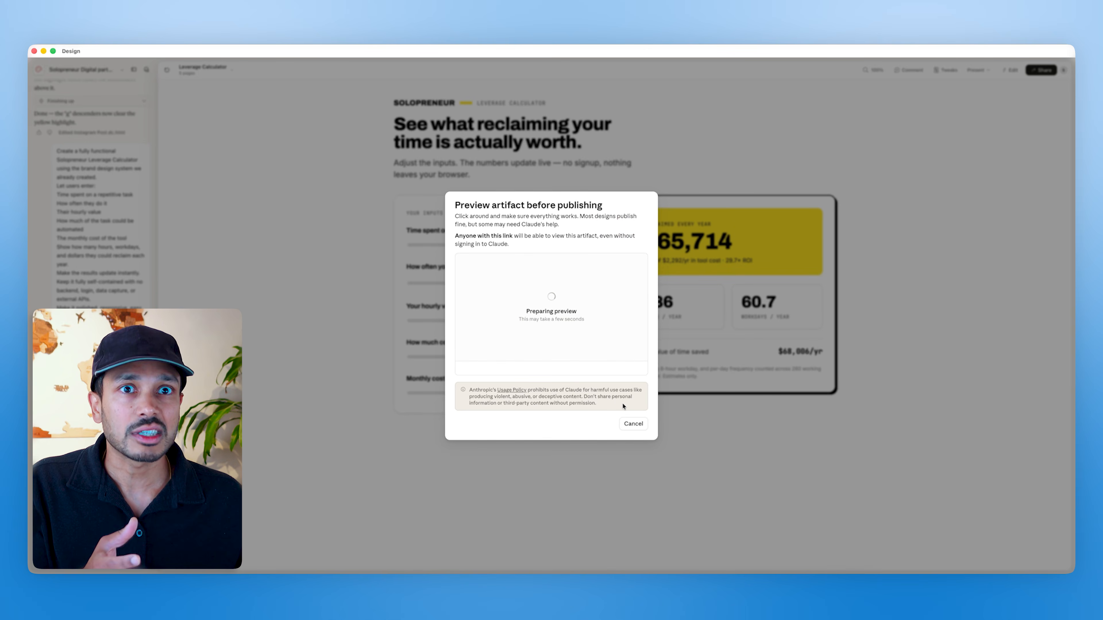
pyautogui.click(619, 419)
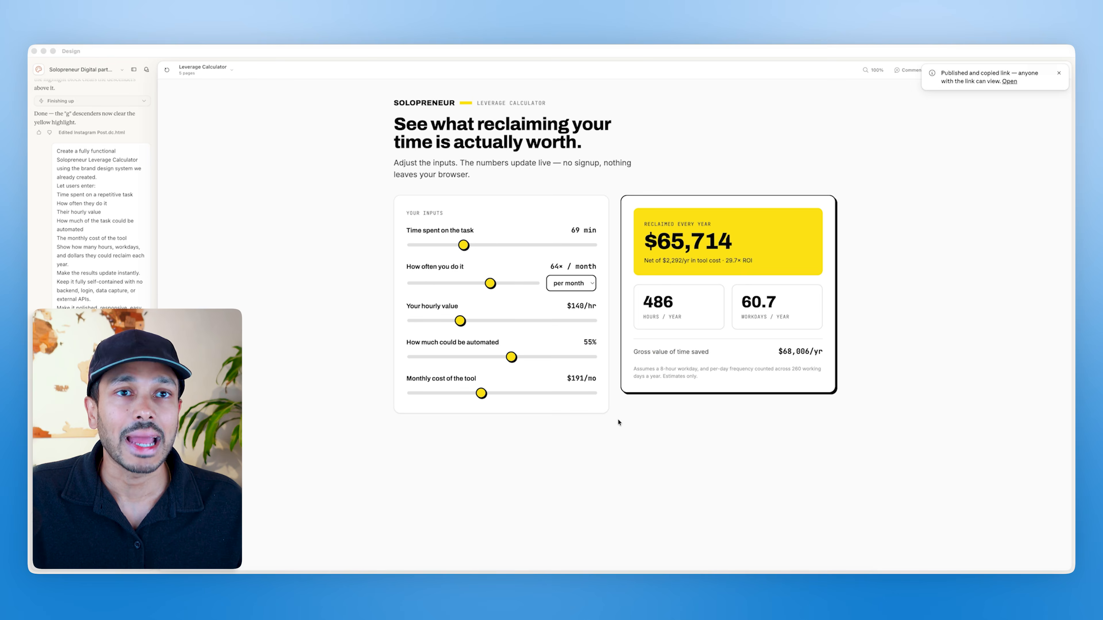